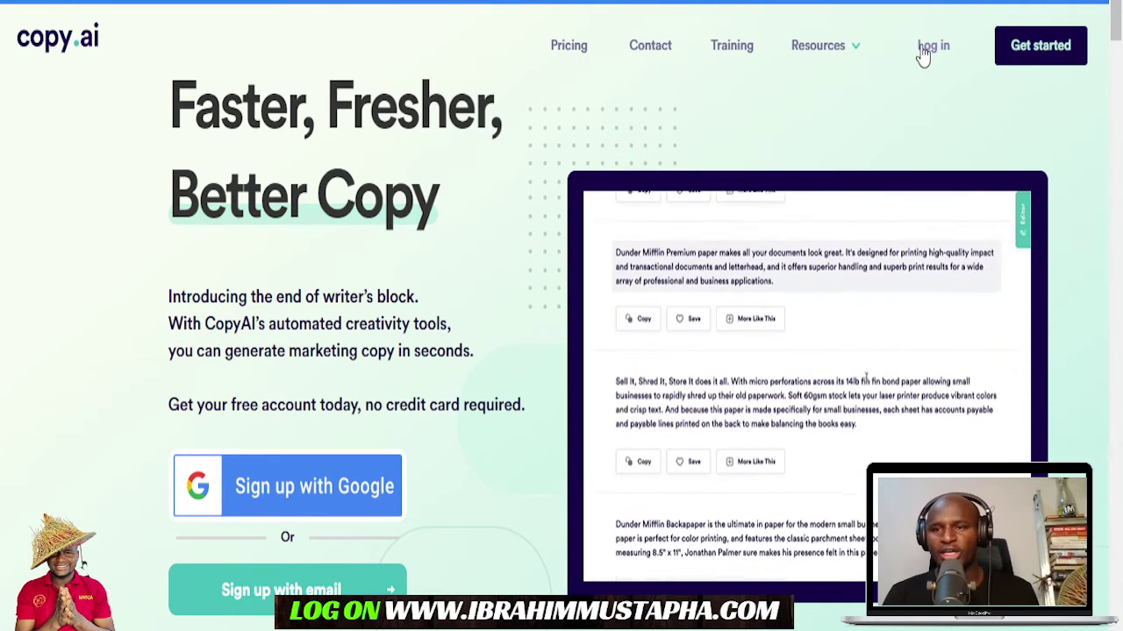
# Log in to the Copy.ai account.
pyautogui.click(926, 48)
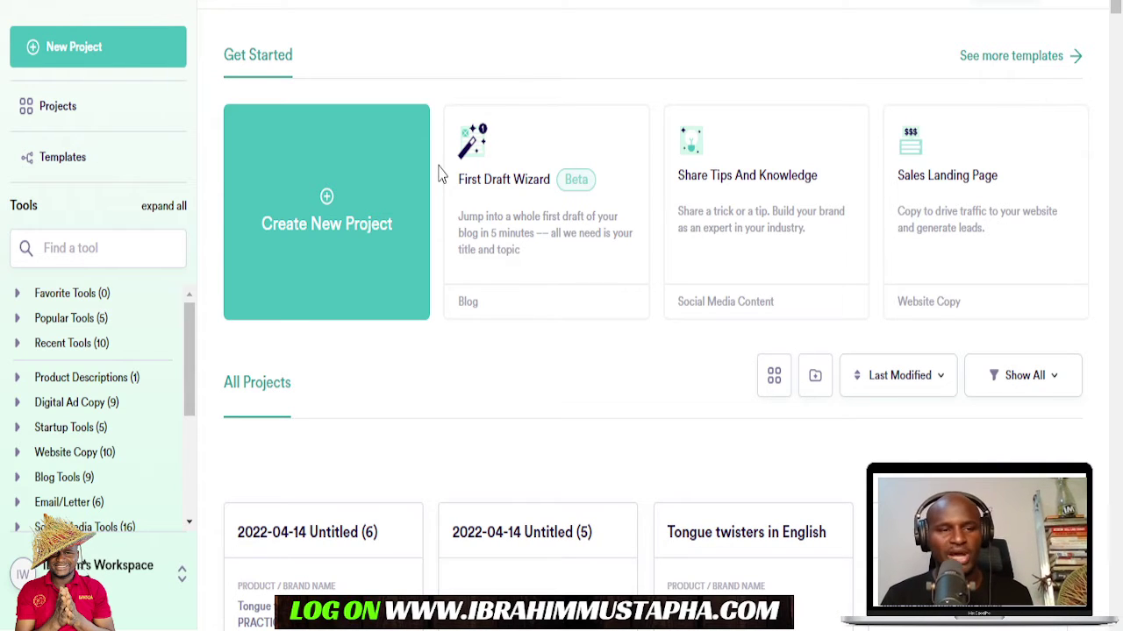
pyautogui.scroll(-2, 79, 334)
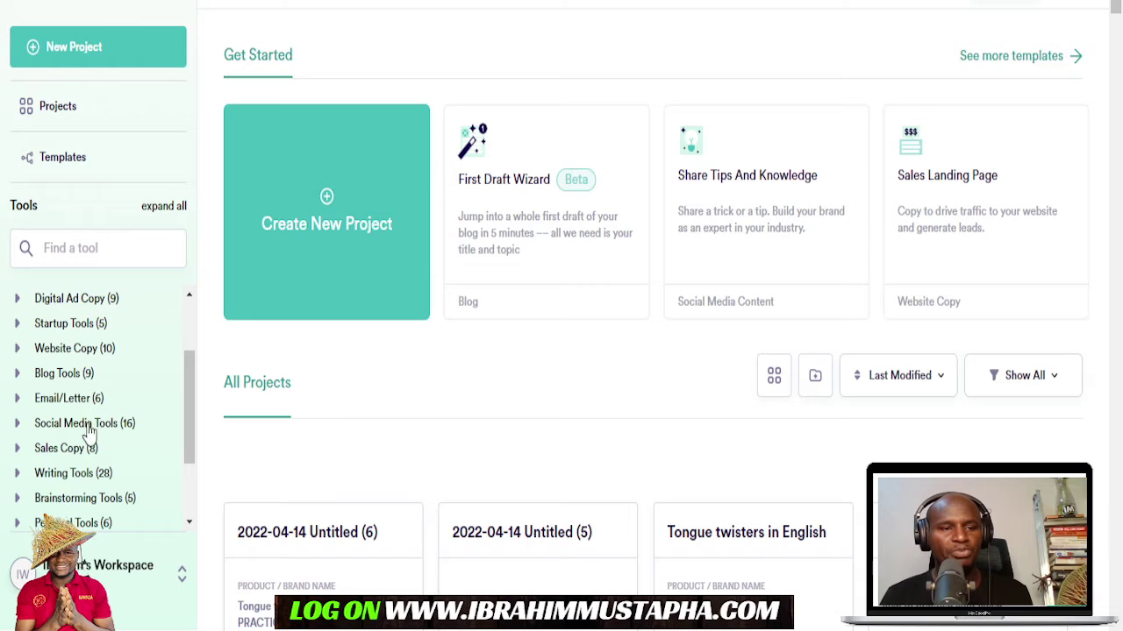
pyautogui.scroll(-2, 113, 484)
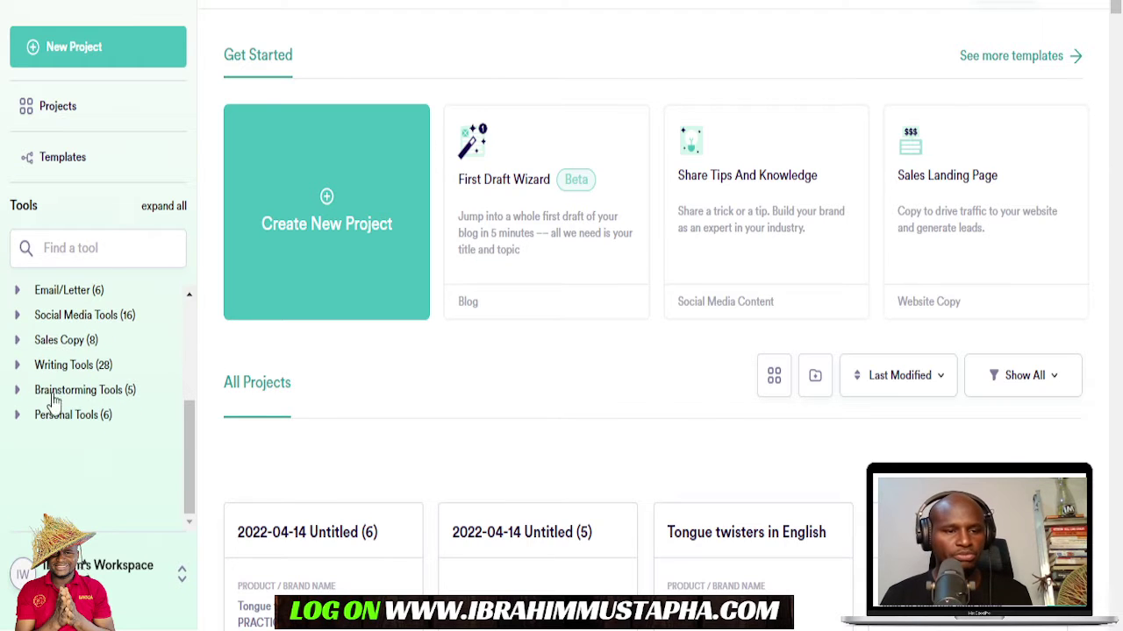
pyautogui.scroll(2, 55, 412)
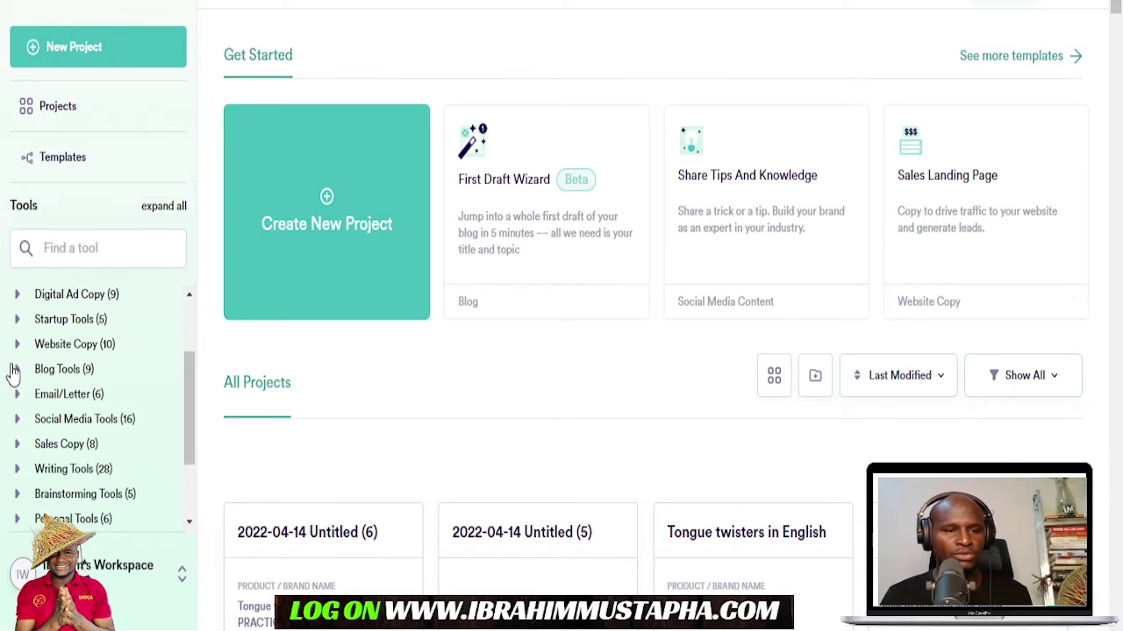
# Start a new project with Bullet Point to Blog Section under Blog Tools.
pyautogui.click(13, 371)
pyautogui.scroll(-2, 72, 429)
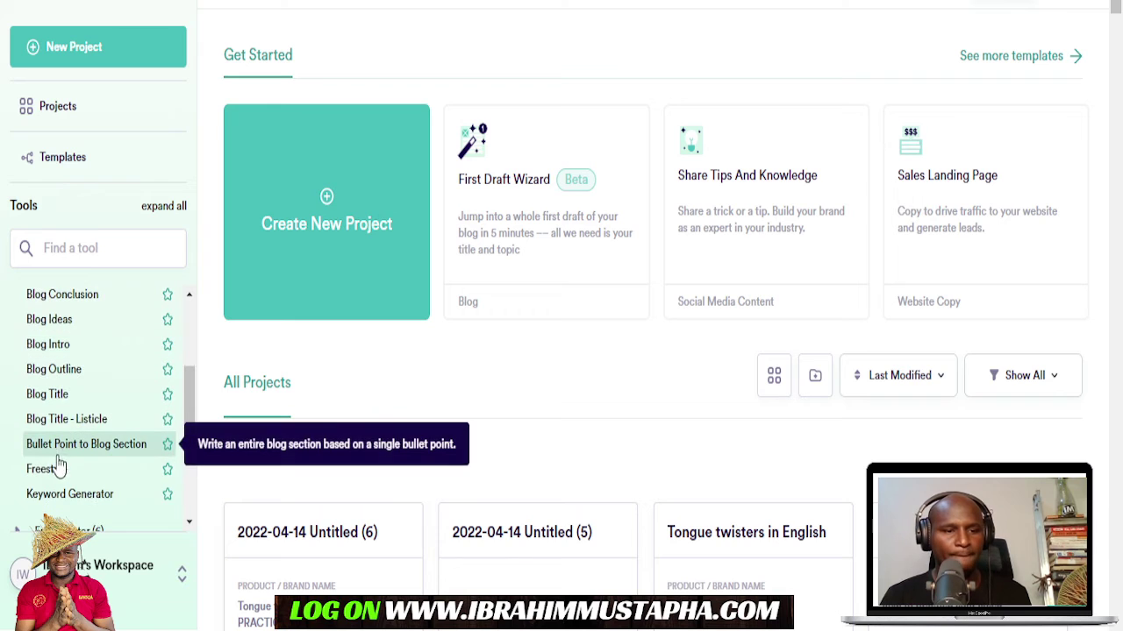
pyautogui.scroll(-2, 77, 460)
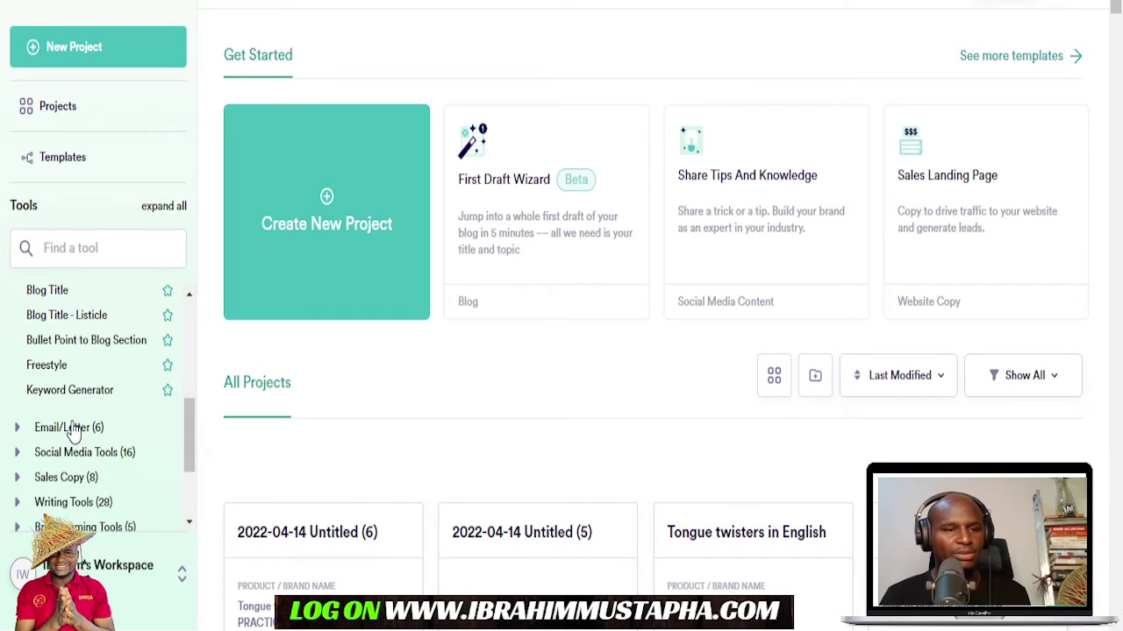
pyautogui.click(79, 344)
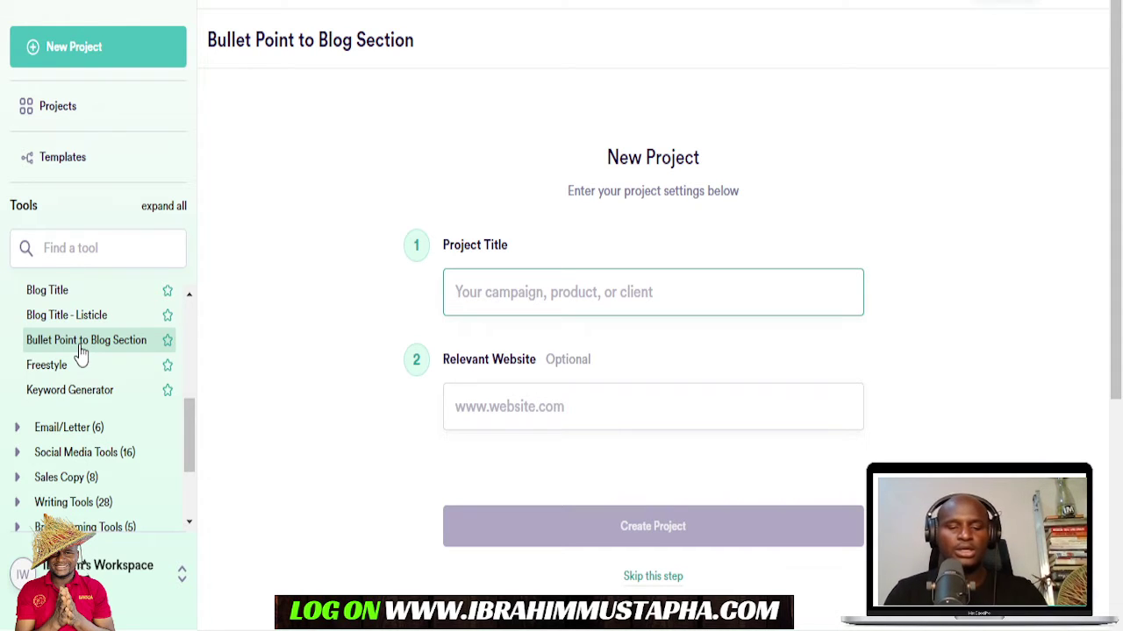
# Create the project titled 'TONGUE TWISTERS'.
pyautogui.write('TON')
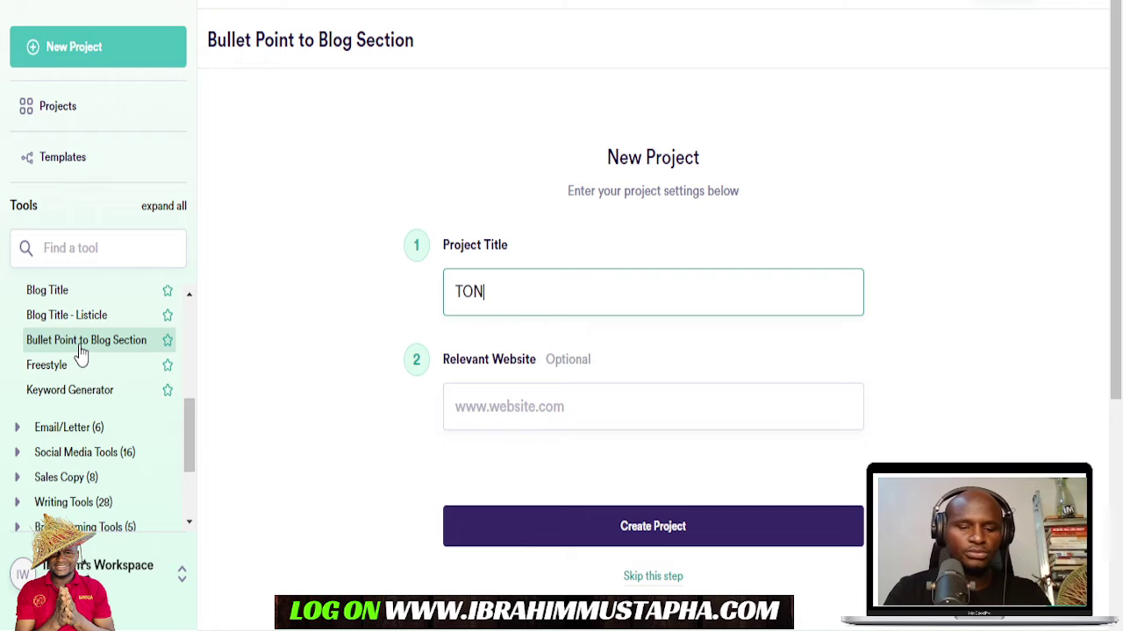
pyautogui.write('GUE TW')
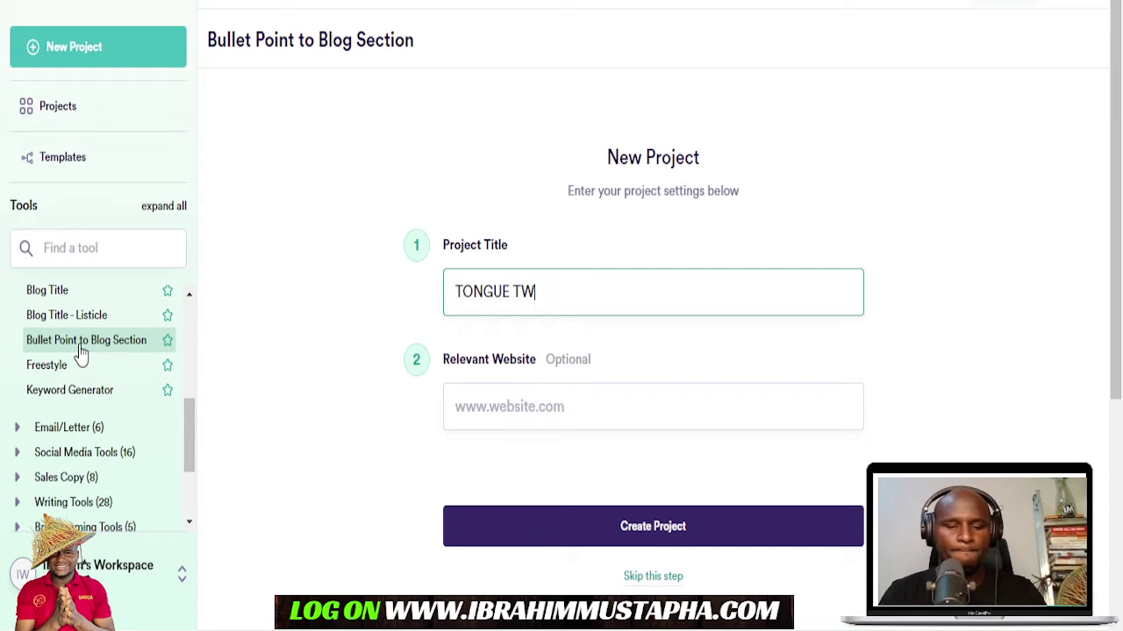
pyautogui.write('ISTERS')
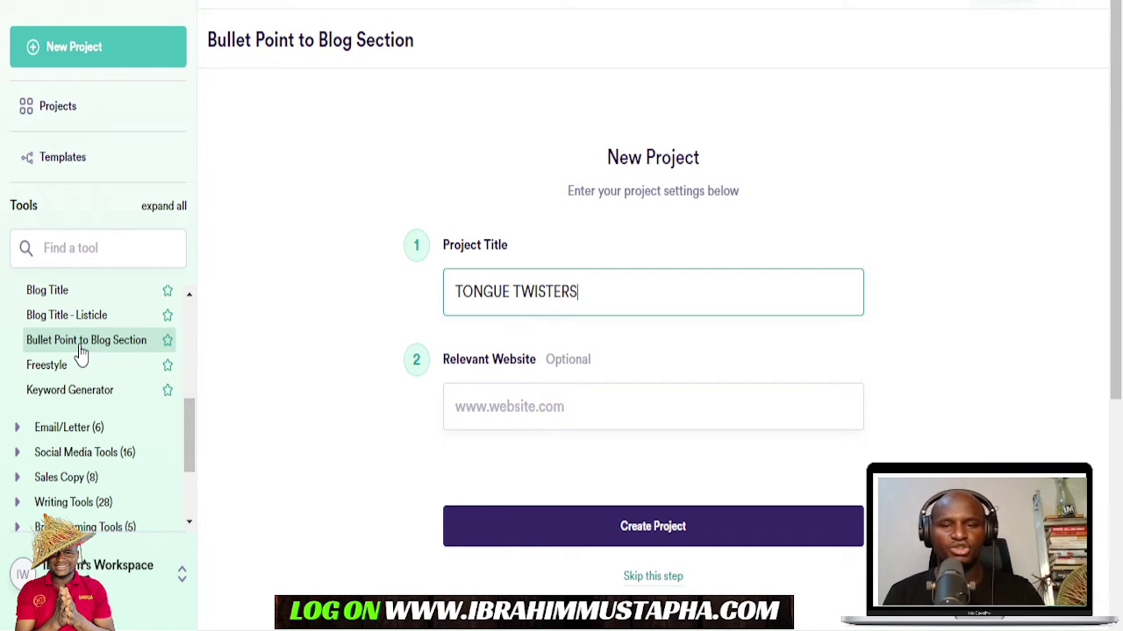
pyautogui.scroll(-3, 438, 390)
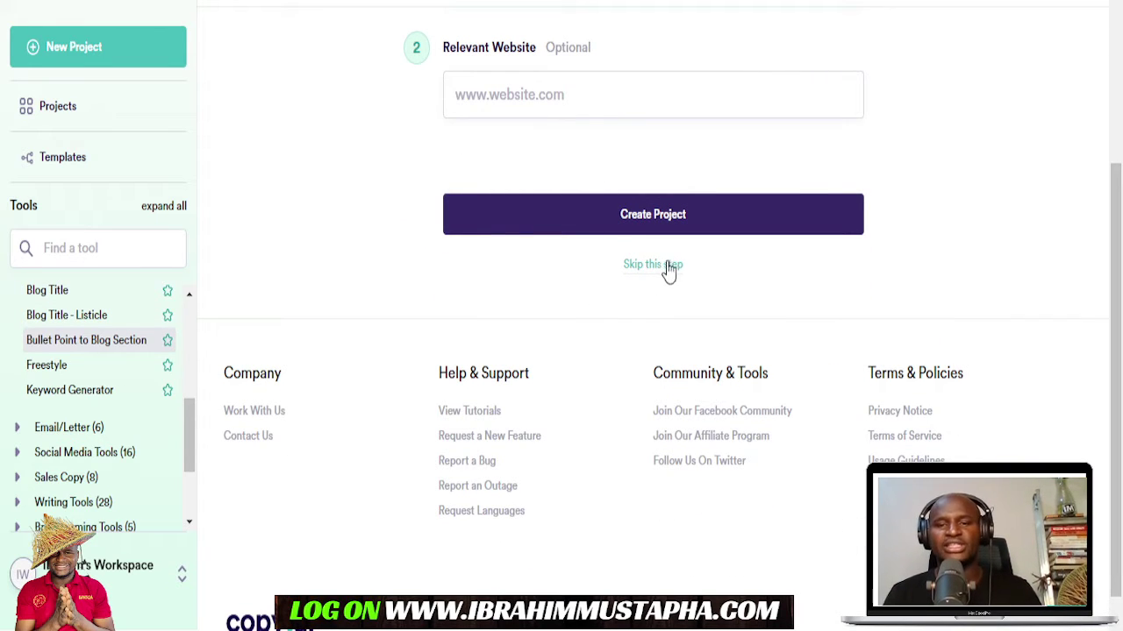
pyautogui.press('Return')
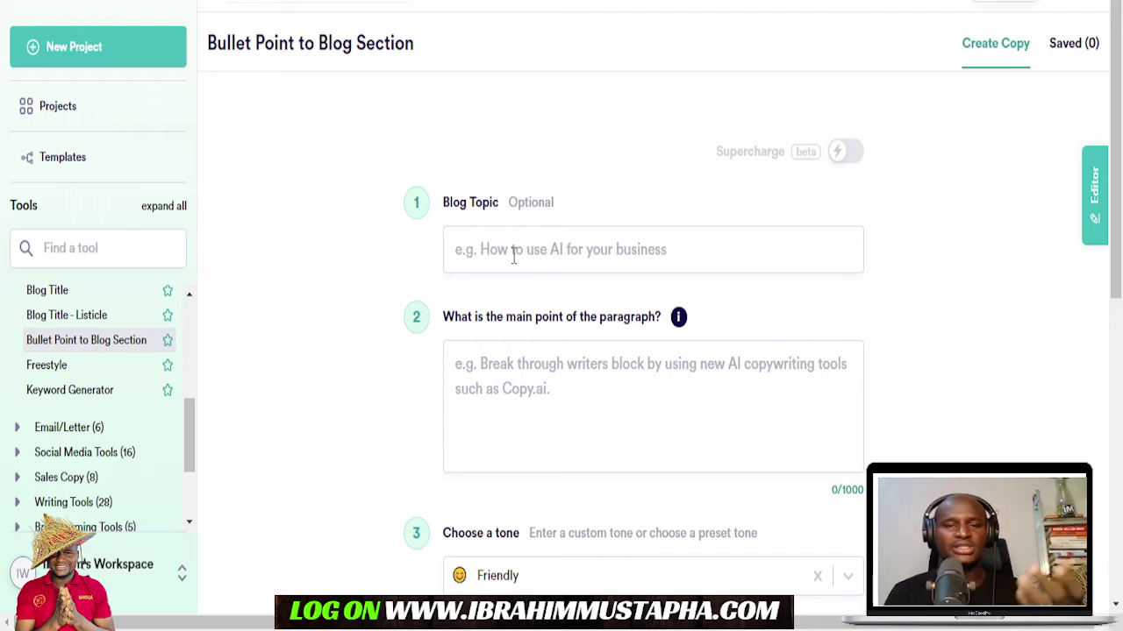
# Enter topic 'Tongue twisters FOR VOICE PRACTICE' and main point 'SAMPLE Tongue twisters FOR VOICE PRACTICE'.
pyautogui.click(514, 255)
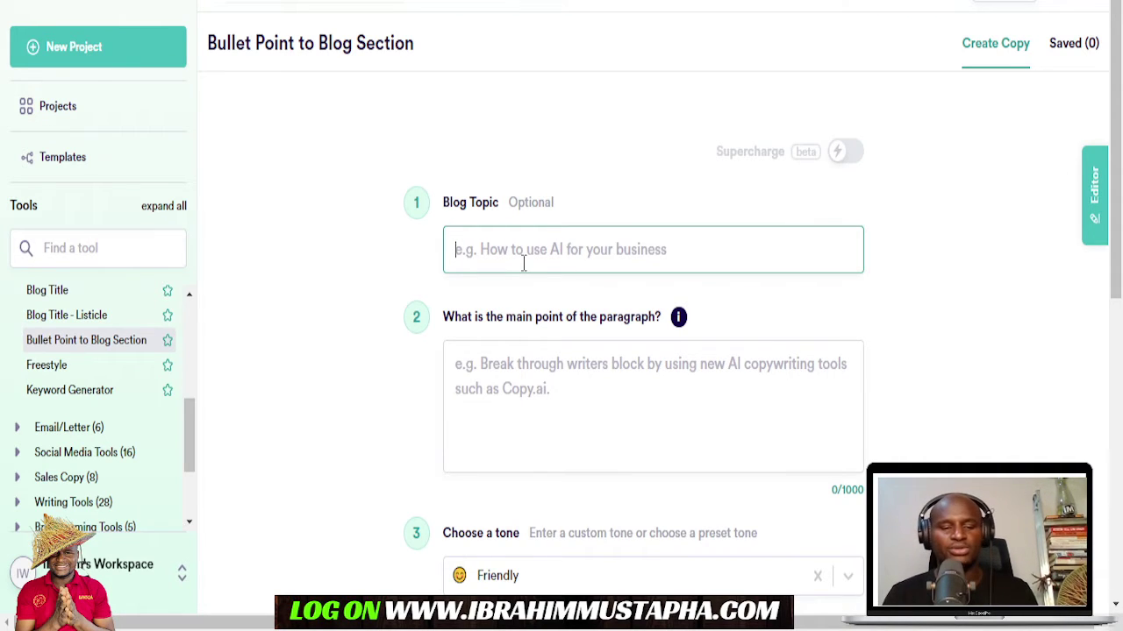
pyautogui.write('Tongue twisters FOR VOICE PRACTICE')
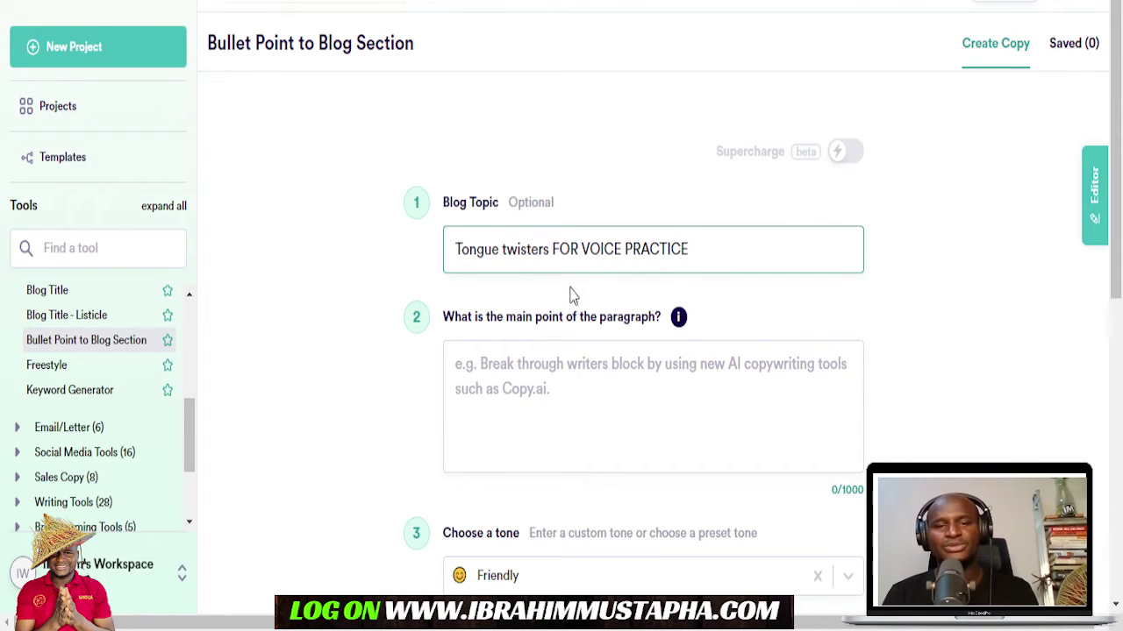
pyautogui.click(566, 377)
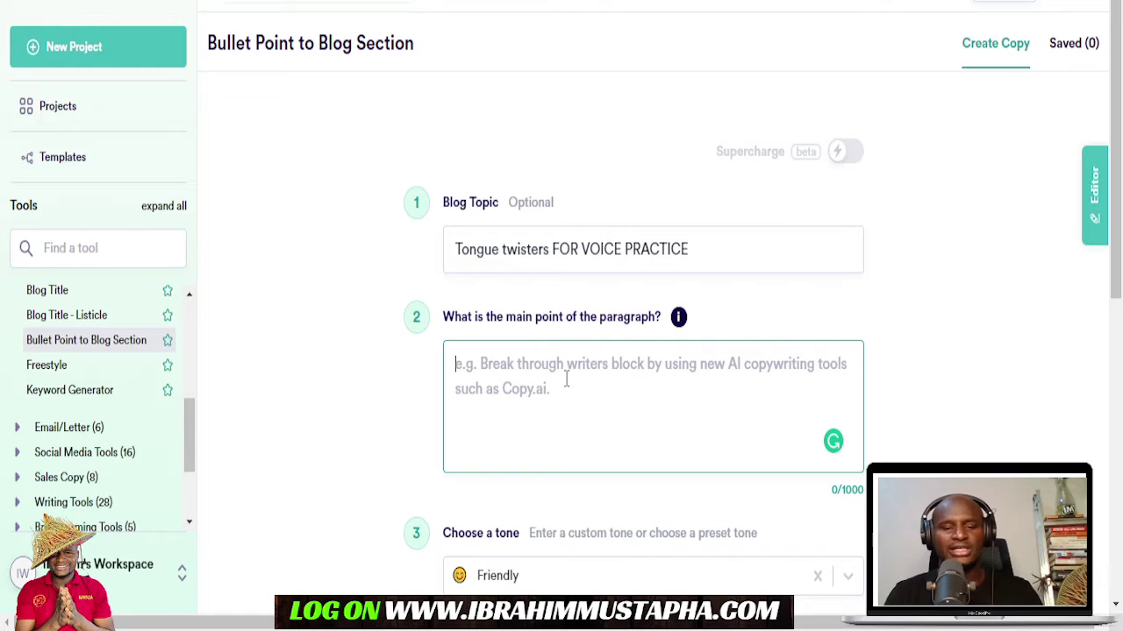
pyautogui.write('Tongue twisters FOR VOICE PRACTICE')
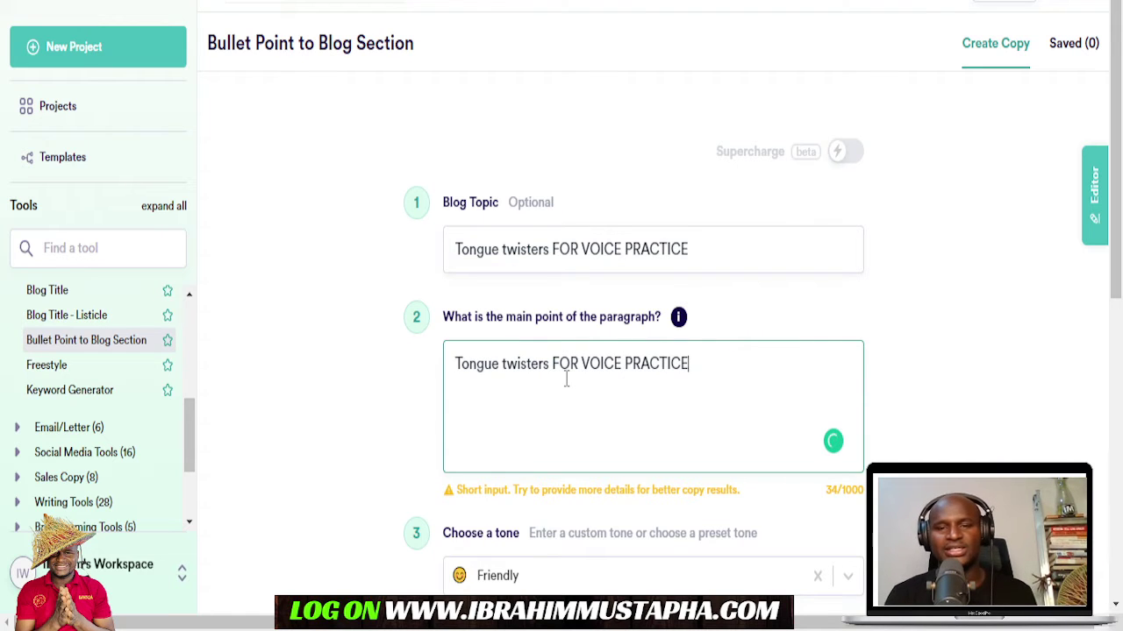
pyautogui.click(457, 364)
pyautogui.write('SAMPLE')
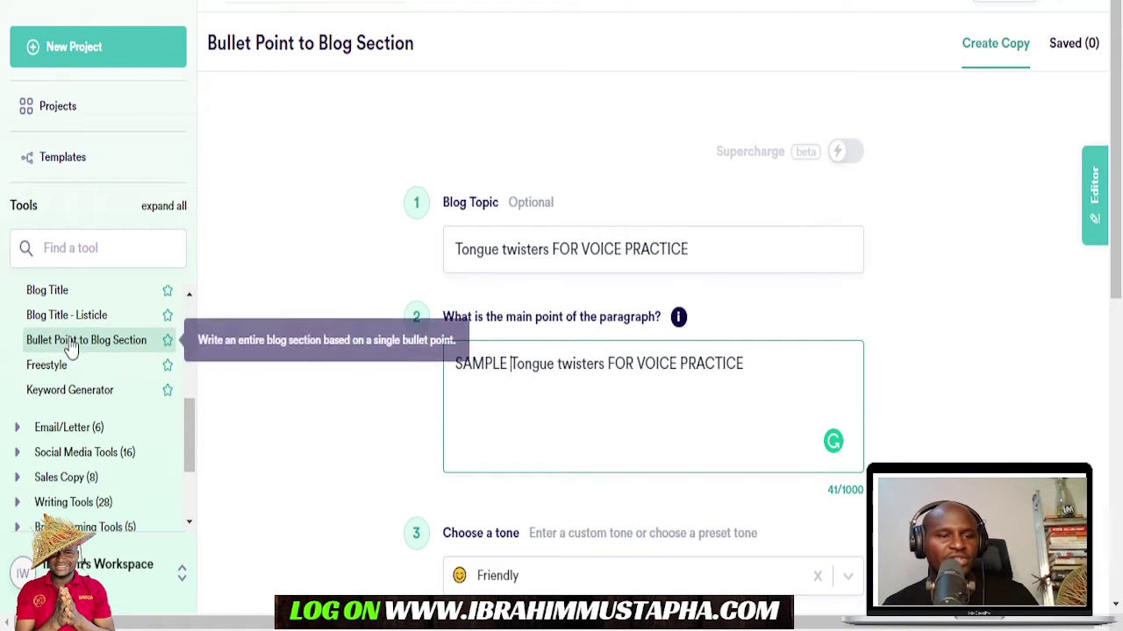
pyautogui.scroll(1, 105, 377)
pyautogui.scroll(2, 105, 377)
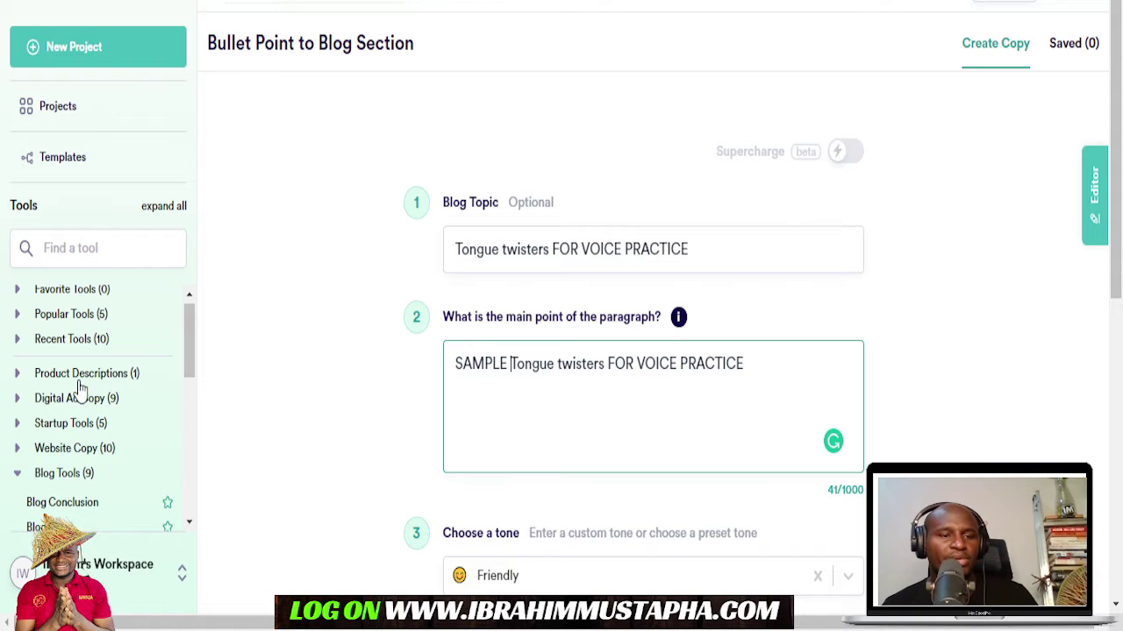
pyautogui.scroll(1, 79, 395)
pyautogui.scroll(-3, 75, 421)
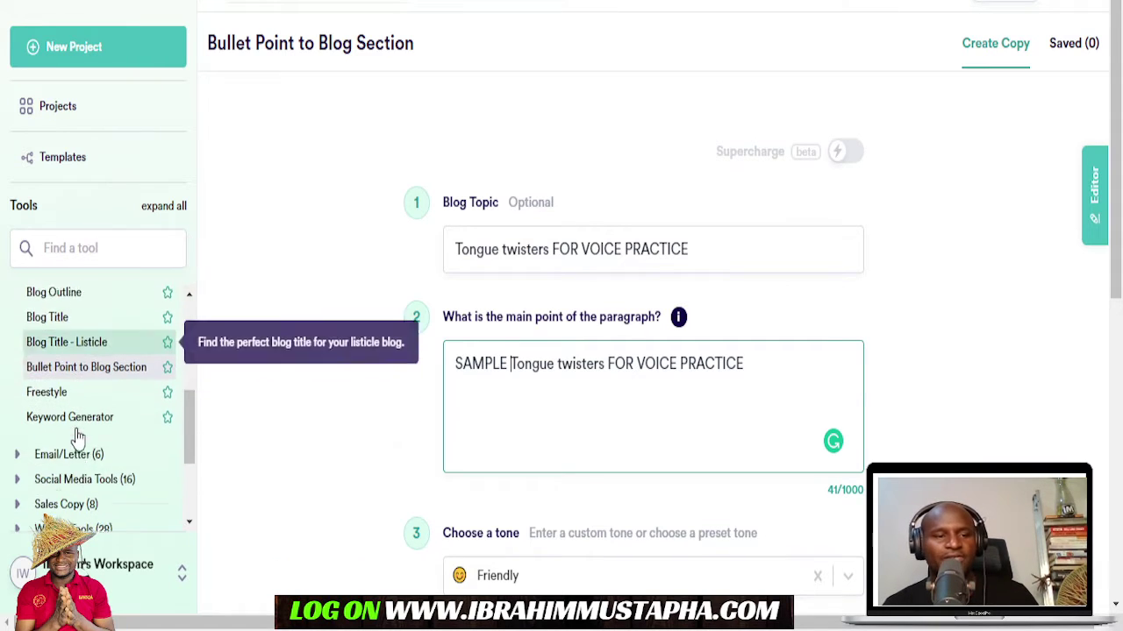
pyautogui.scroll(-2, 76, 421)
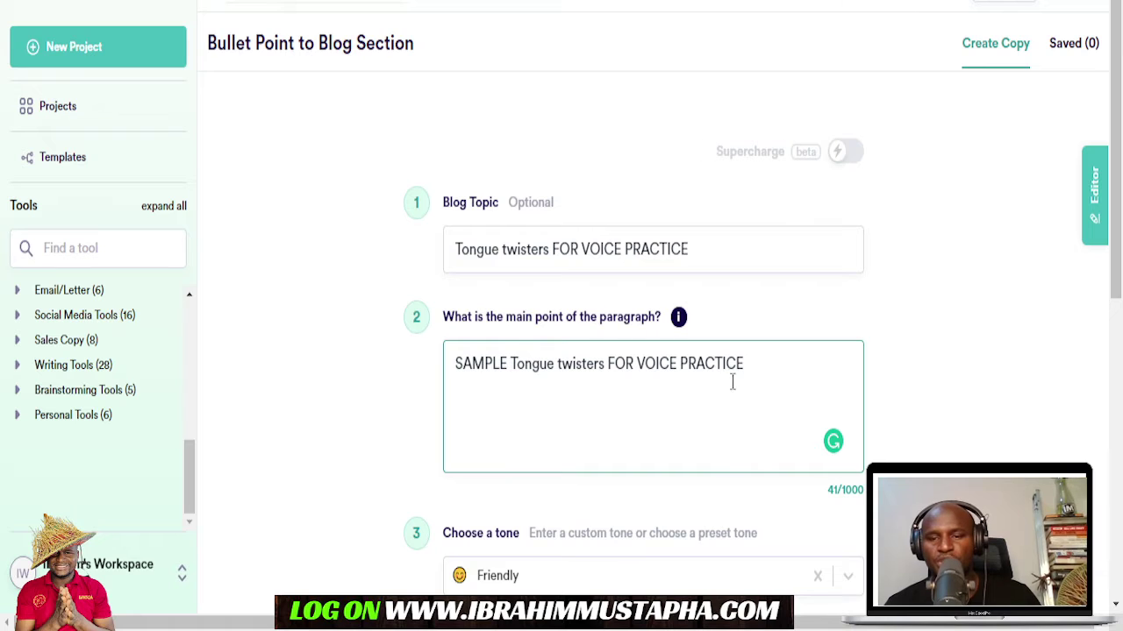
pyautogui.scroll(-4, 865, 388)
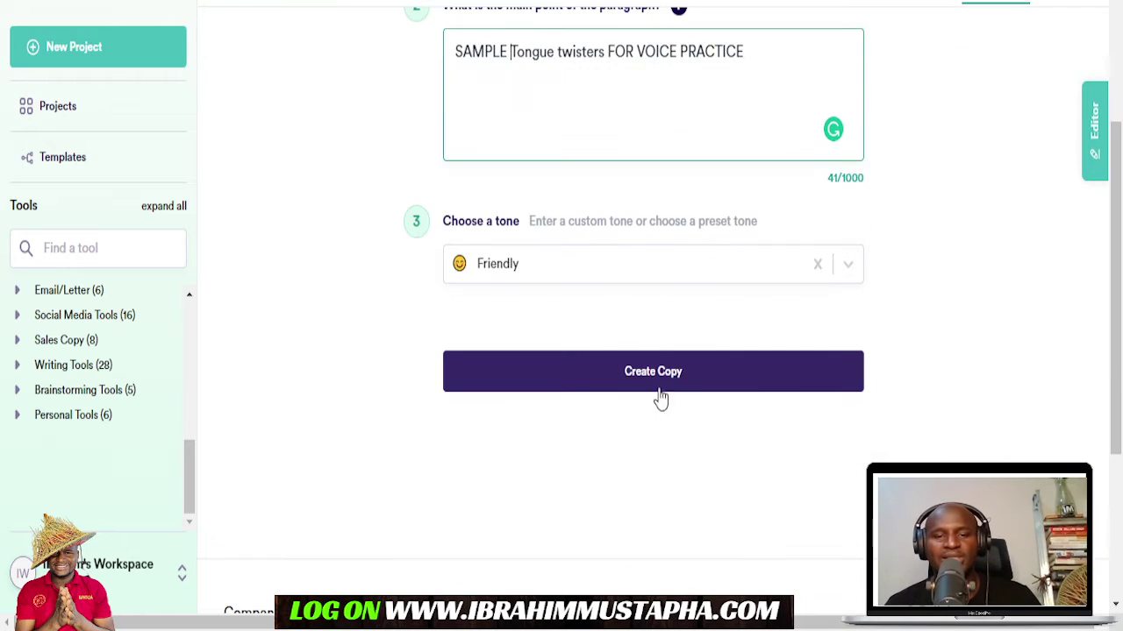
# Choose the Professional tone and generate the blog section copy.
pyautogui.click(638, 281)
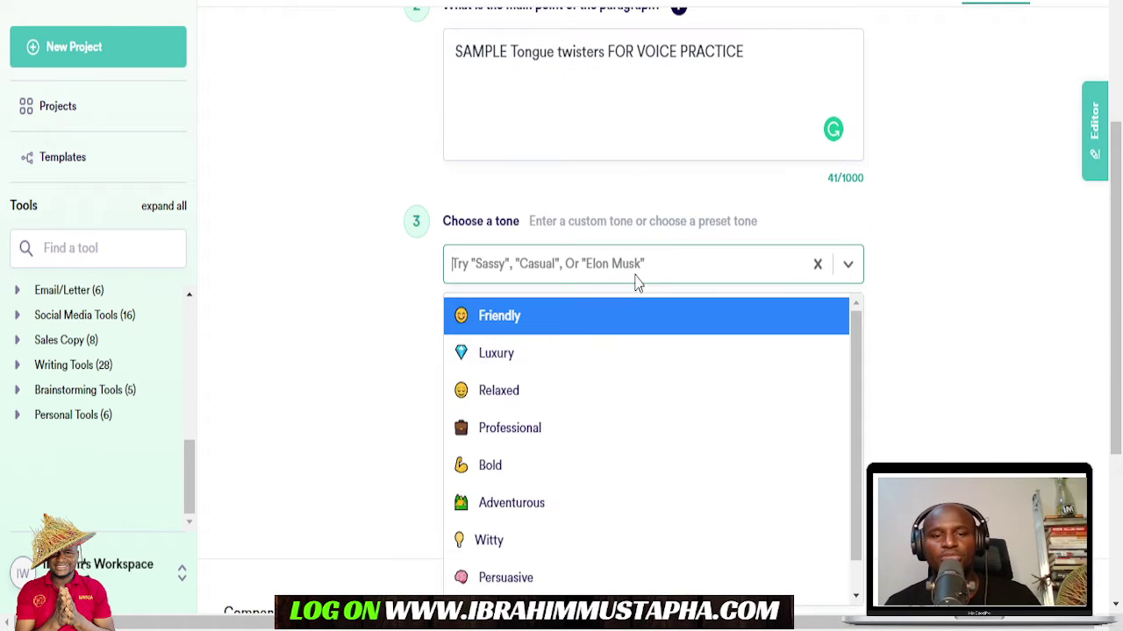
pyautogui.click(544, 434)
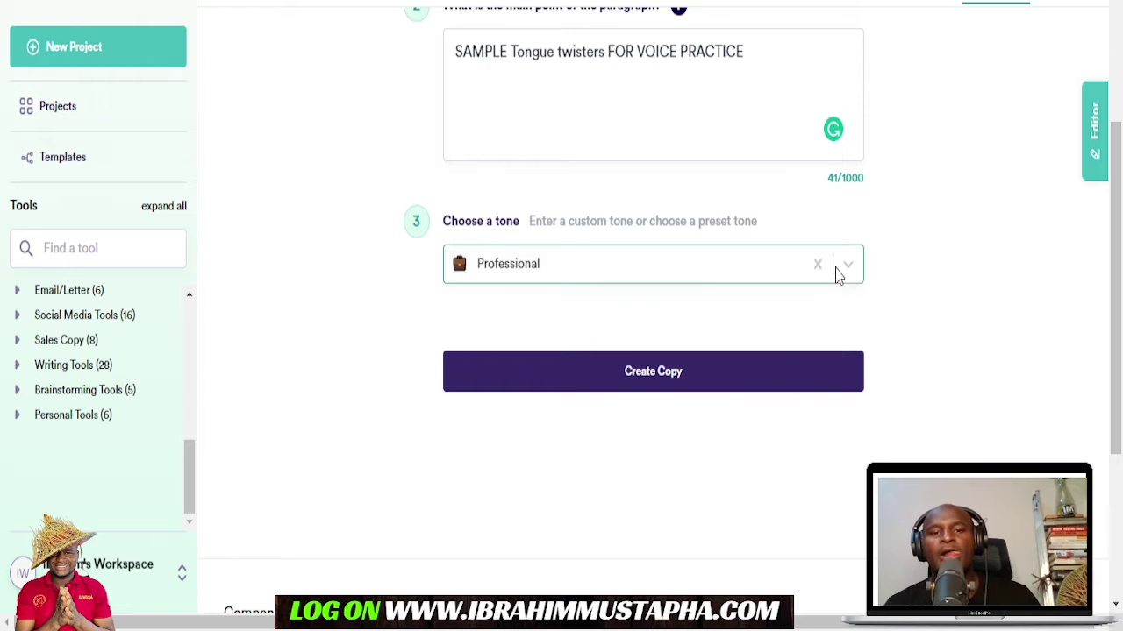
pyautogui.scroll(2, 816, 278)
pyautogui.scroll(-2, 701, 324)
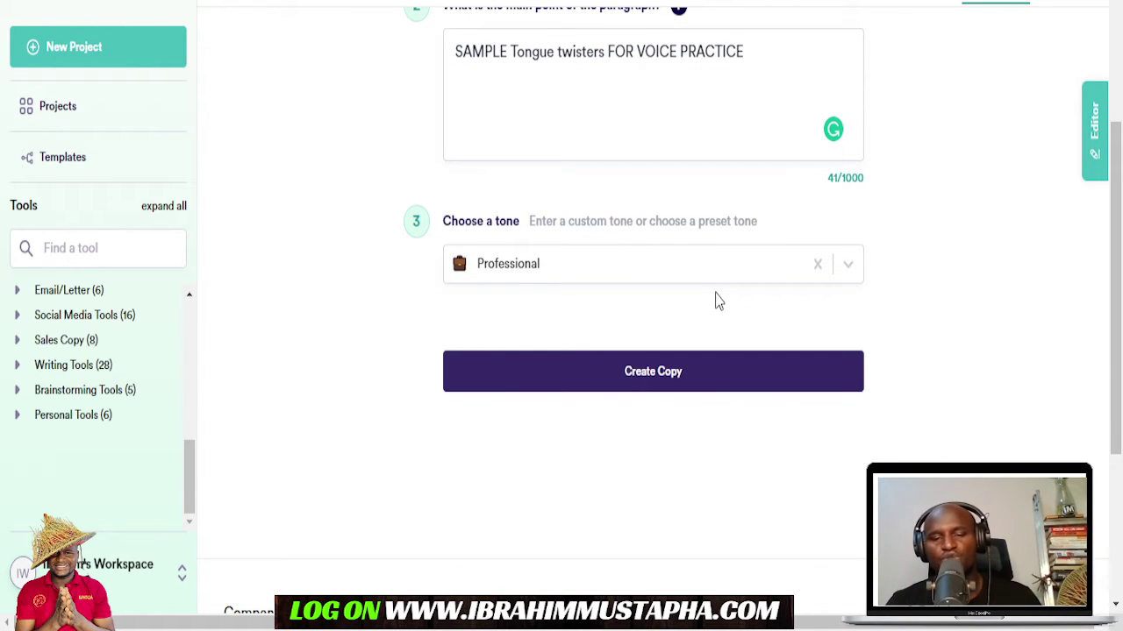
pyautogui.click(677, 373)
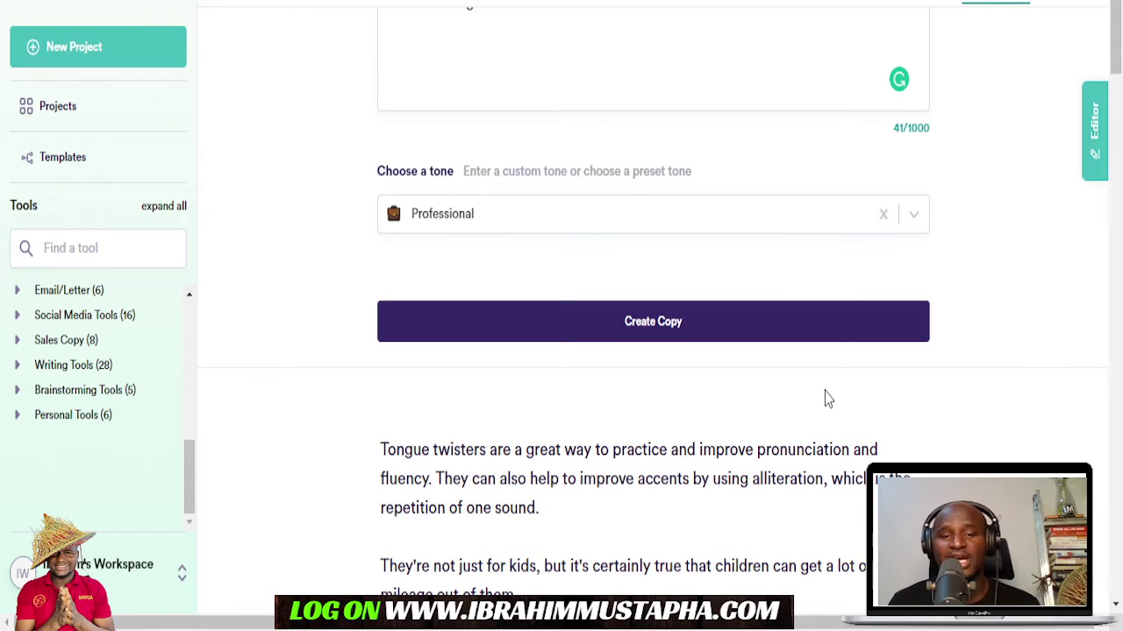
pyautogui.scroll(-1, 824, 399)
pyautogui.scroll(-7, 830, 411)
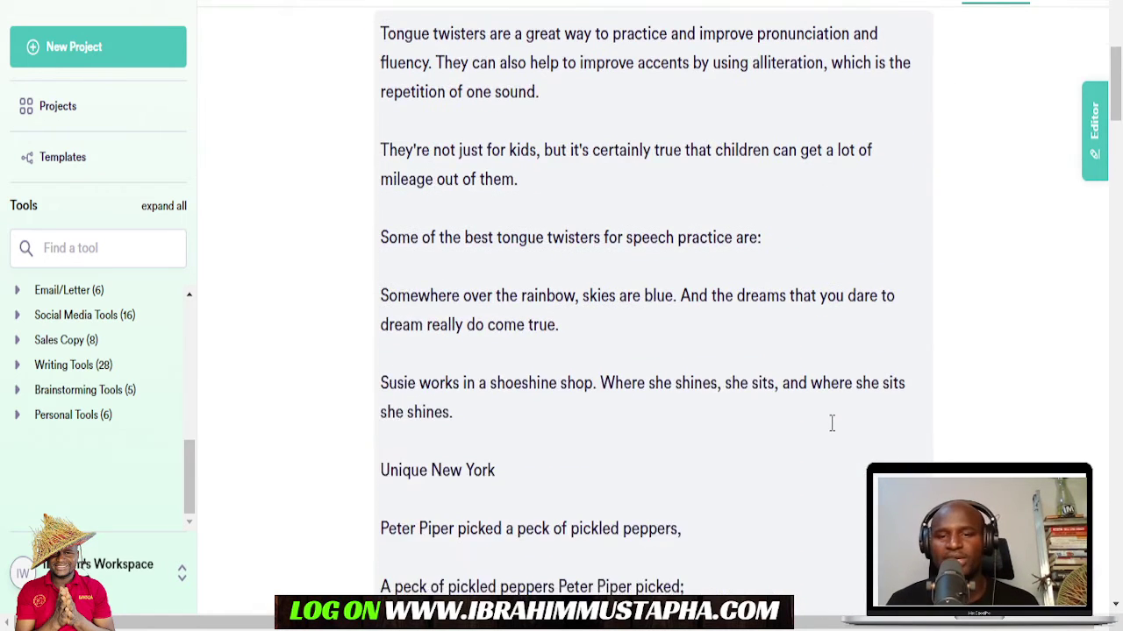
pyautogui.scroll(-3, 680, 263)
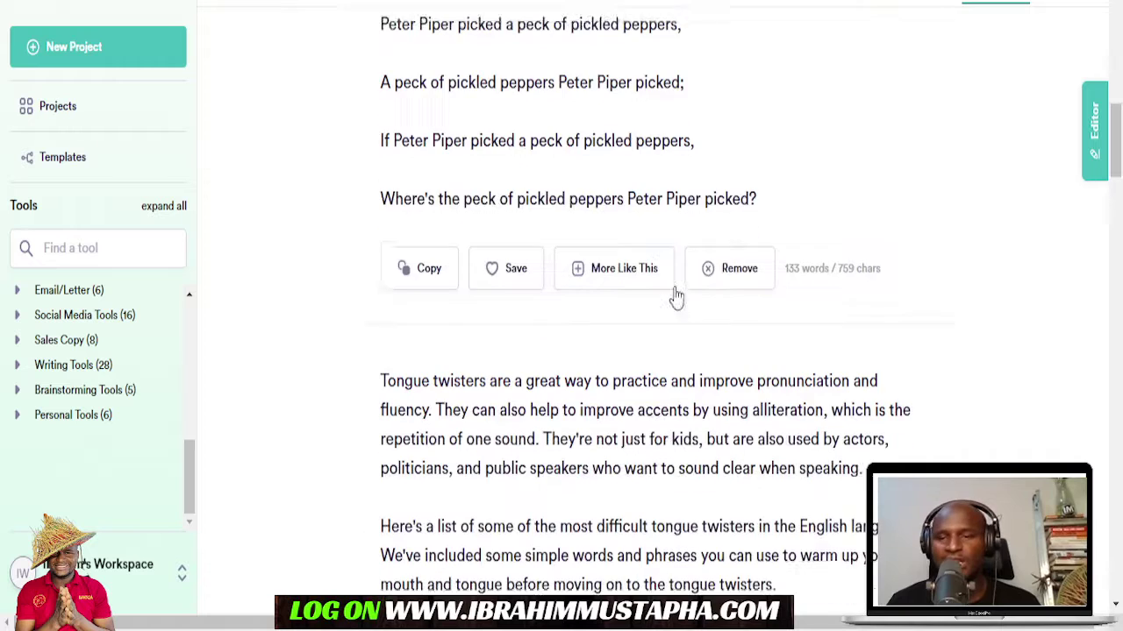
pyautogui.scroll(2, 634, 286)
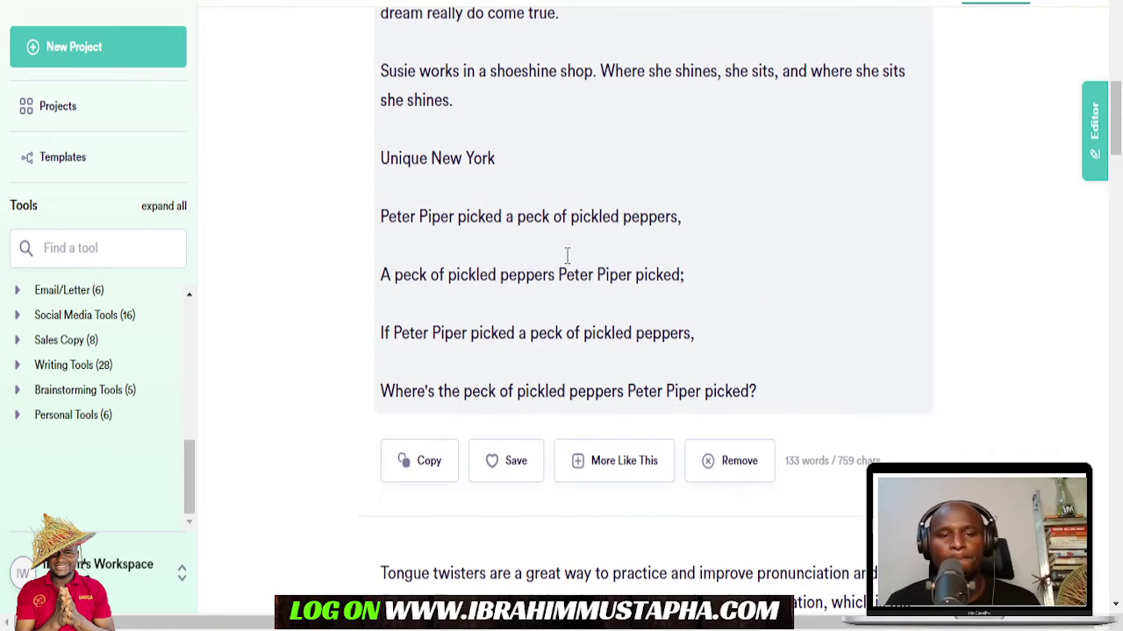
pyautogui.scroll(-4, 567, 255)
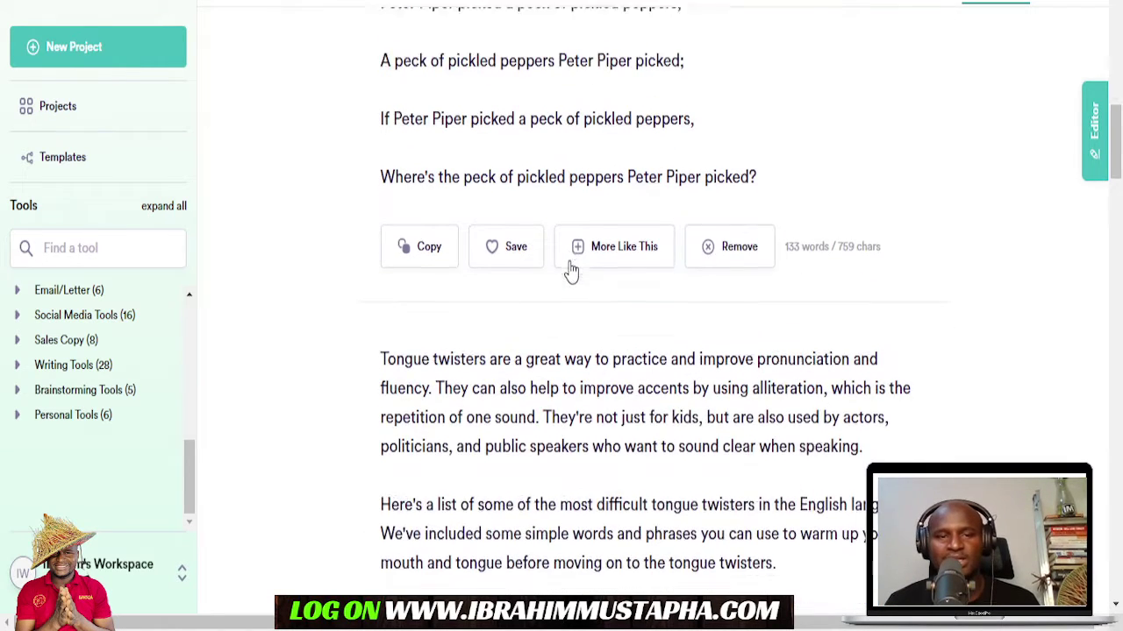
pyautogui.scroll(3, 570, 262)
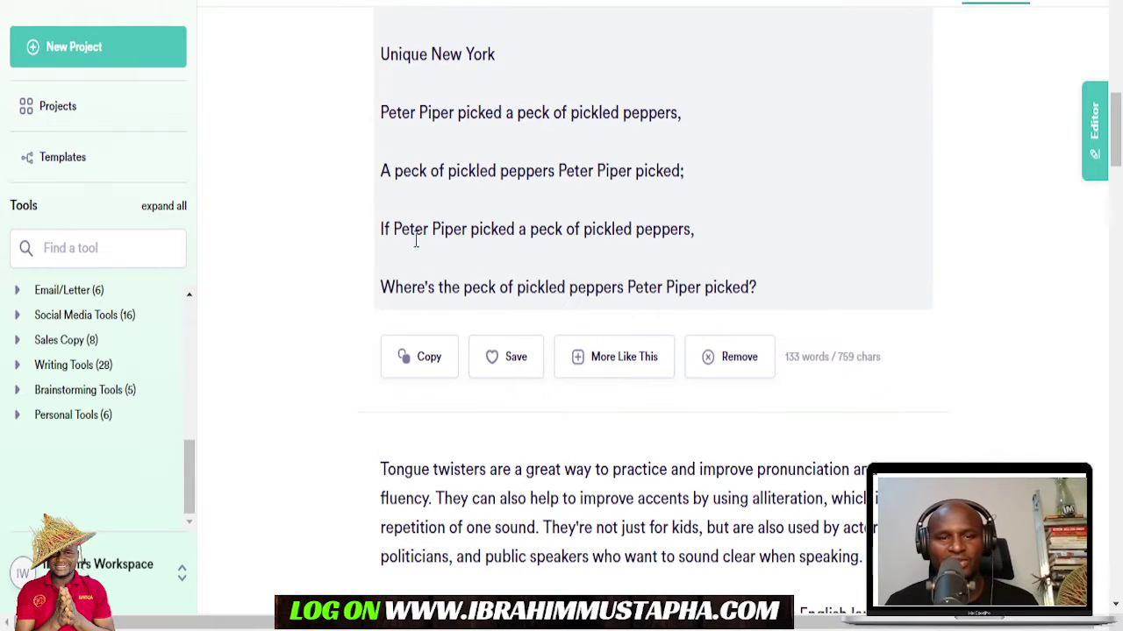
pyautogui.scroll(2, 469, 245)
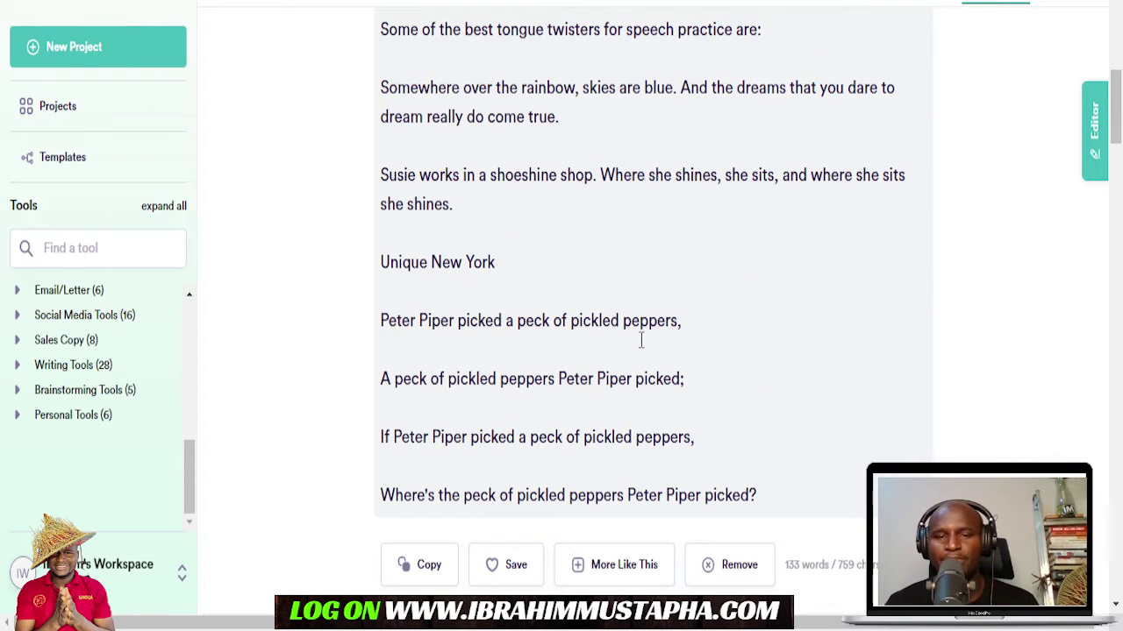
pyautogui.scroll(-1, 673, 334)
pyautogui.scroll(-9, 673, 334)
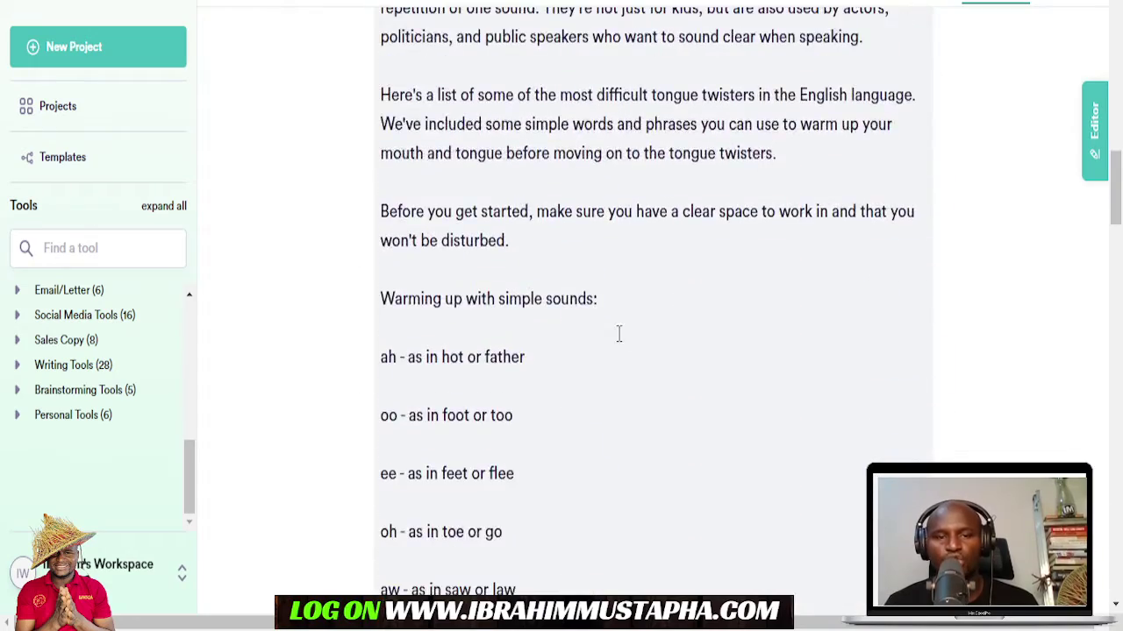
pyautogui.scroll(-4, 616, 336)
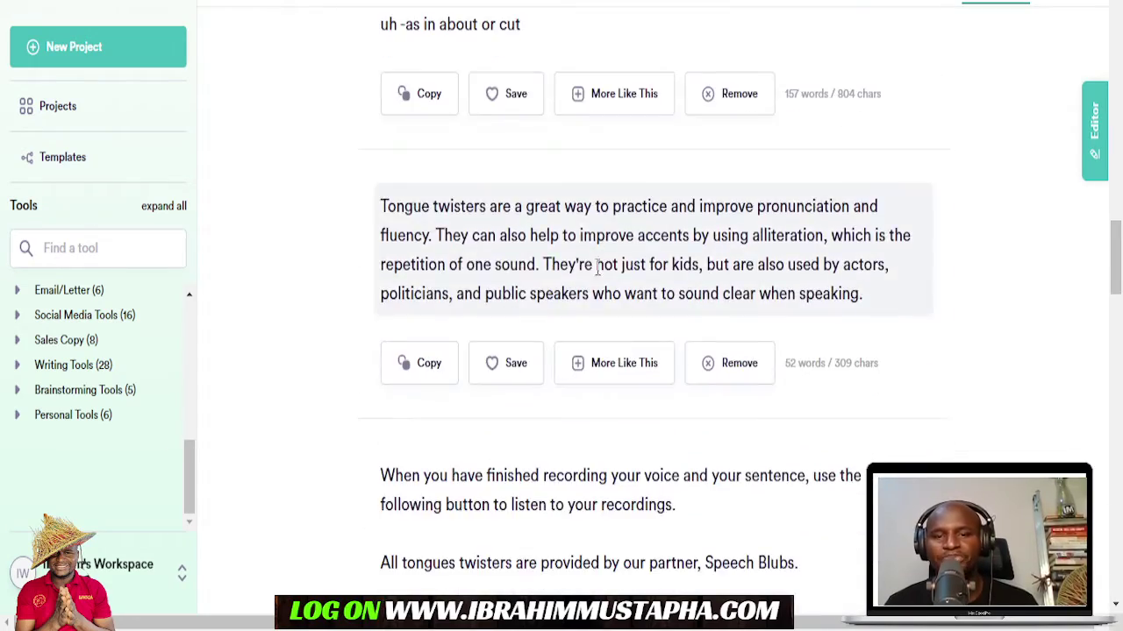
pyautogui.scroll(-4, 593, 263)
pyautogui.scroll(-12, 591, 275)
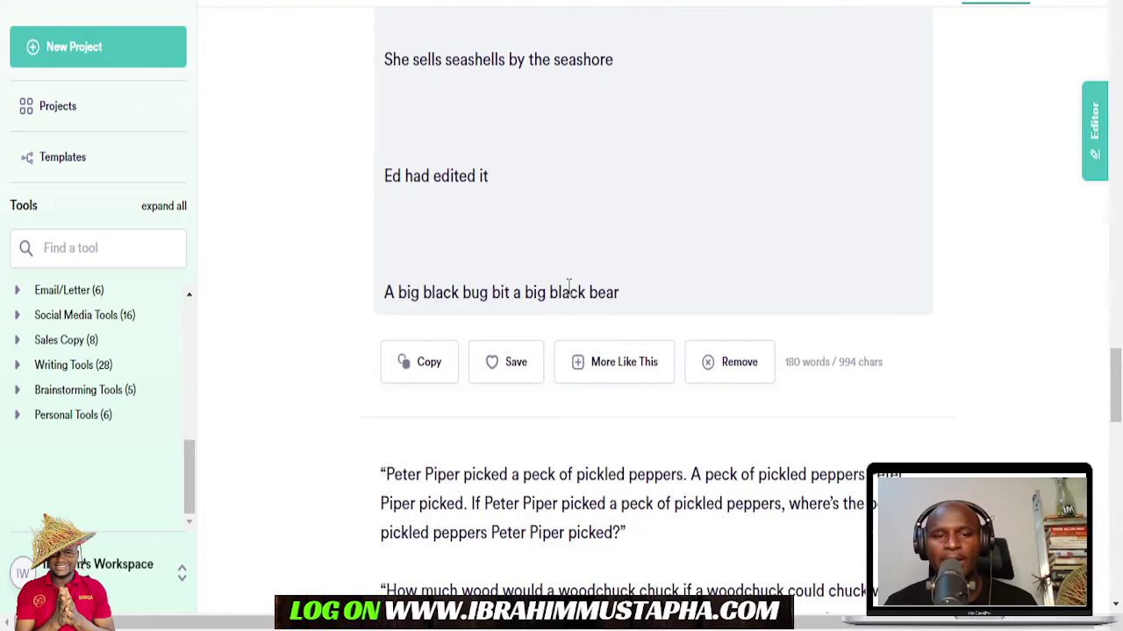
pyautogui.scroll(-3, 568, 287)
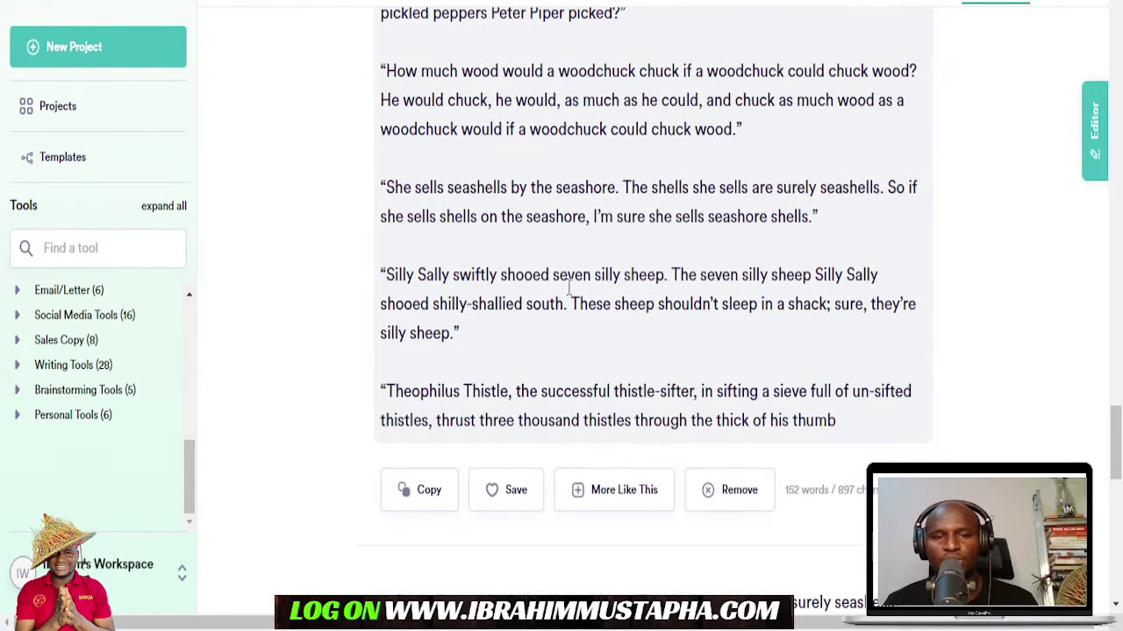
# Copy the 'She sells seashells' tongue twister paragraph from the generated results.
pyautogui.click(824, 219)
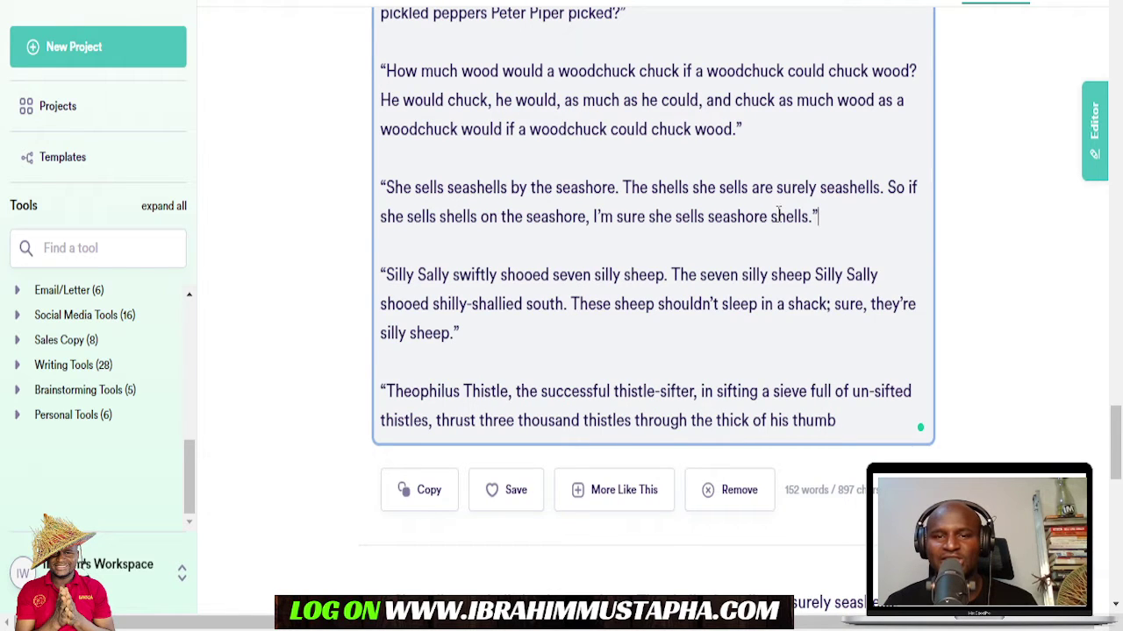
pyautogui.moveTo(821, 216); pyautogui.dragTo(383, 194)
pyautogui.scroll(-5, 587, 234)
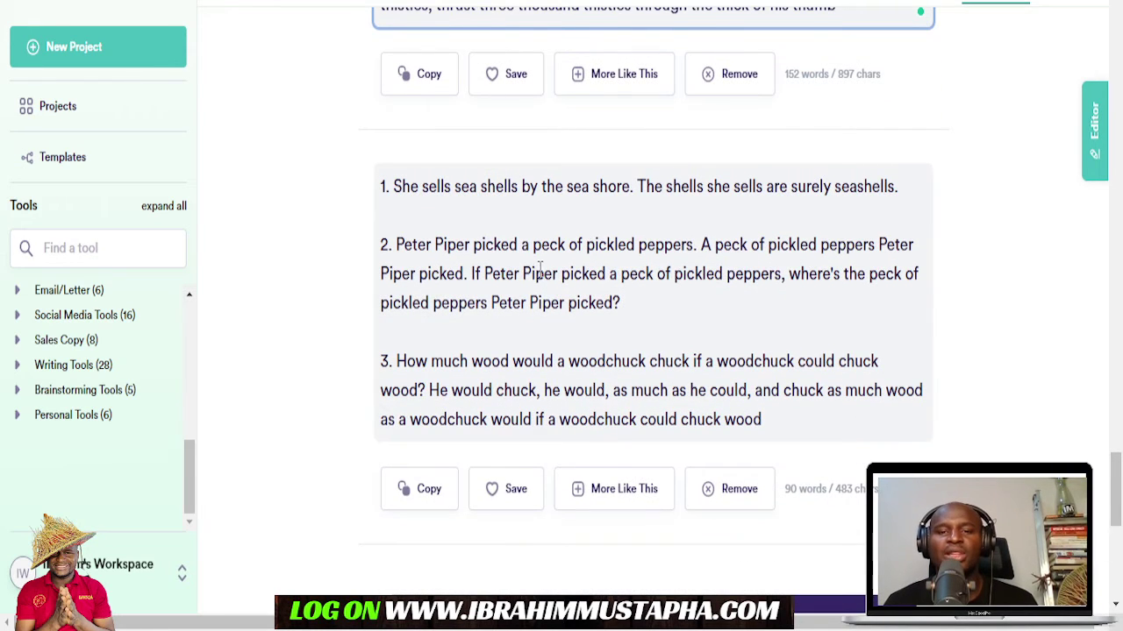
pyautogui.scroll(4, 542, 269)
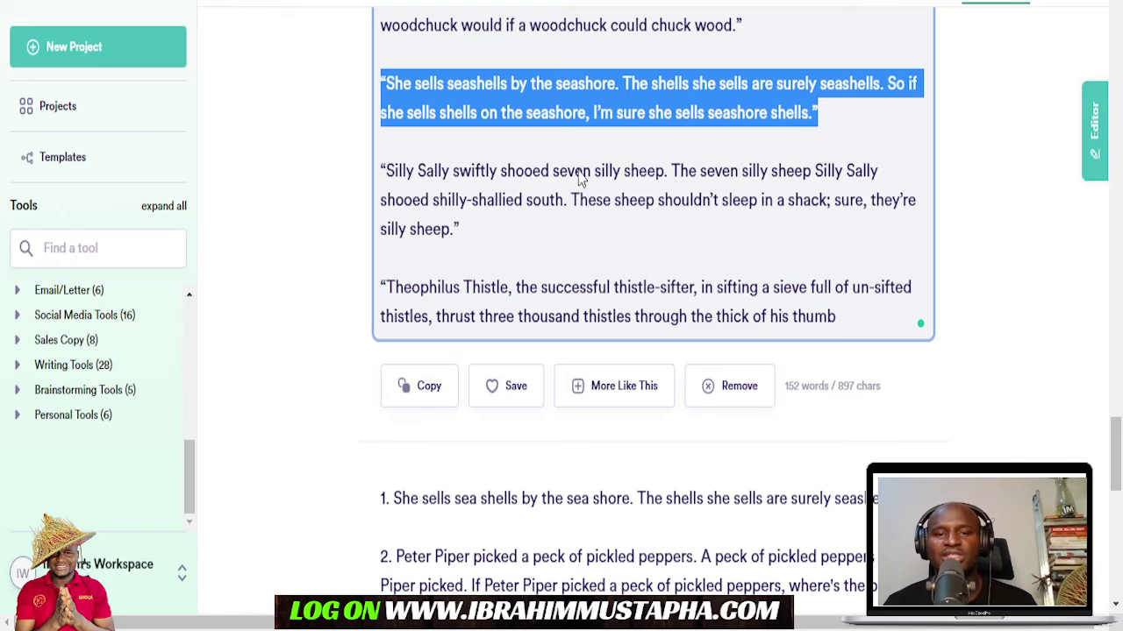
pyautogui.hotkey('ctrl', 'c')
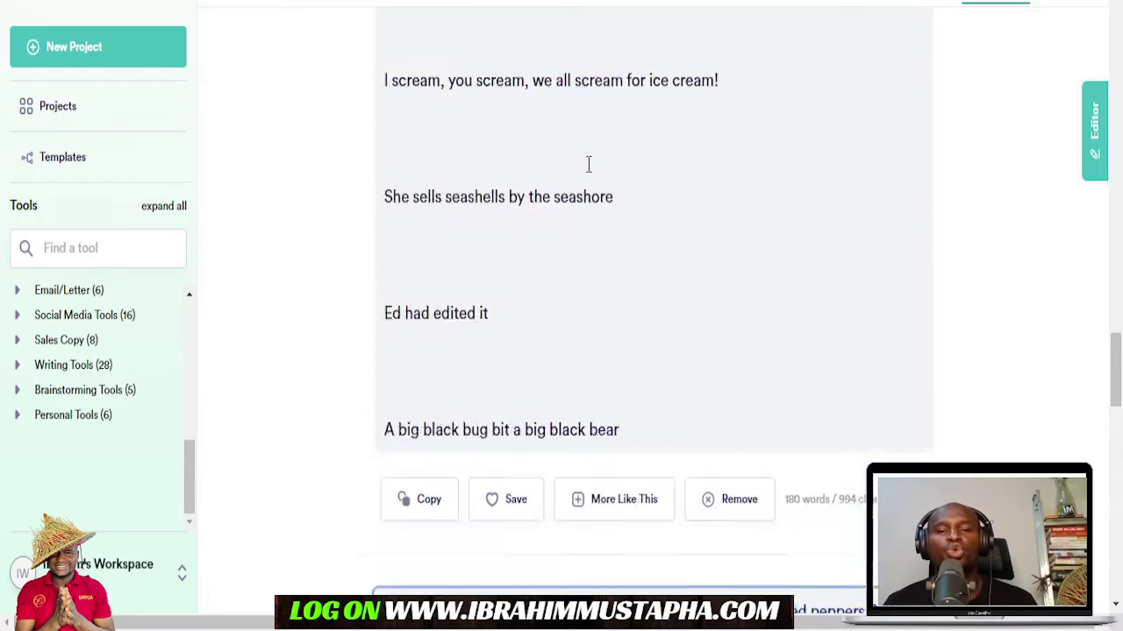
pyautogui.scroll(15, 588, 164)
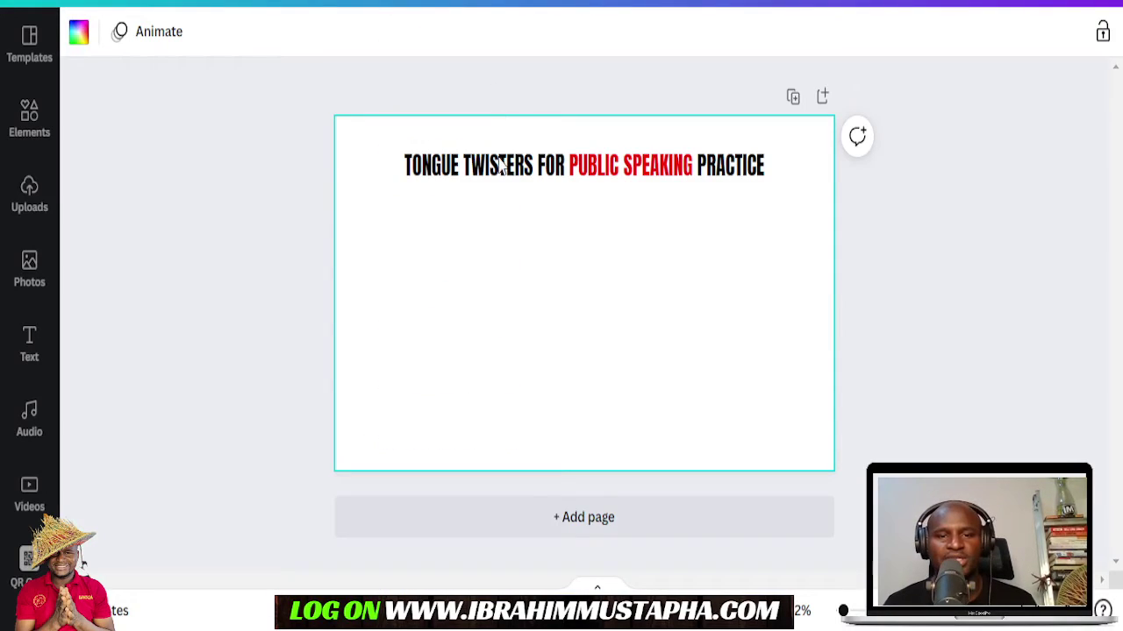
# Paste the seashells tongue twister onto the slide and enlarge its text box.
pyautogui.rightClick(502, 287)
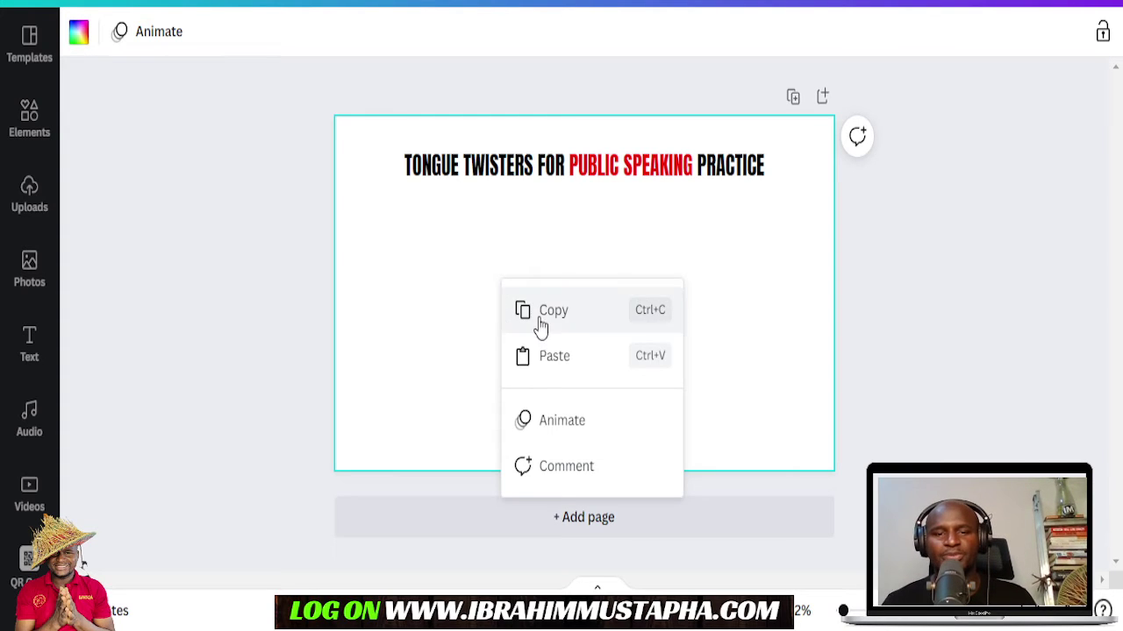
pyautogui.click(564, 351)
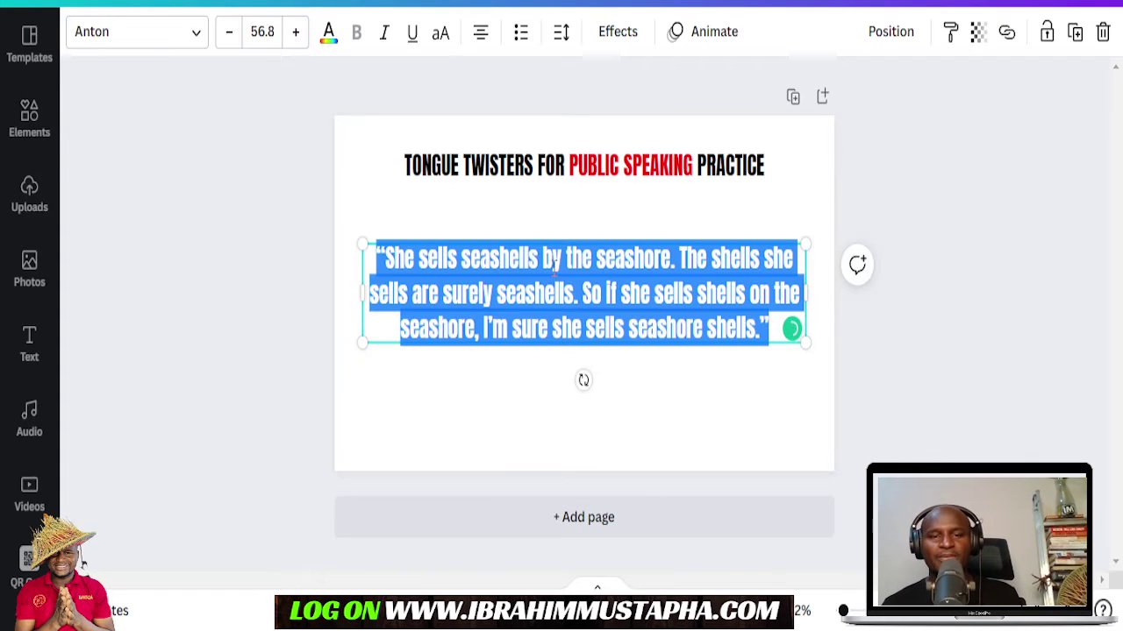
pyautogui.click(554, 230)
pyautogui.click(584, 288)
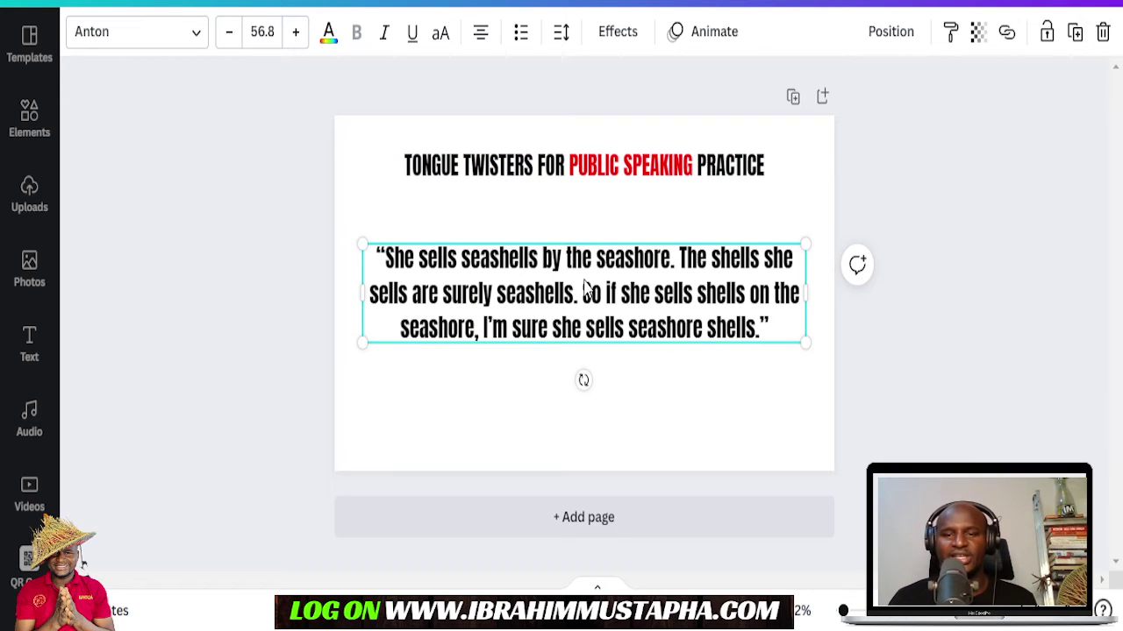
pyautogui.moveTo(805, 343); pyautogui.dragTo(825, 368)
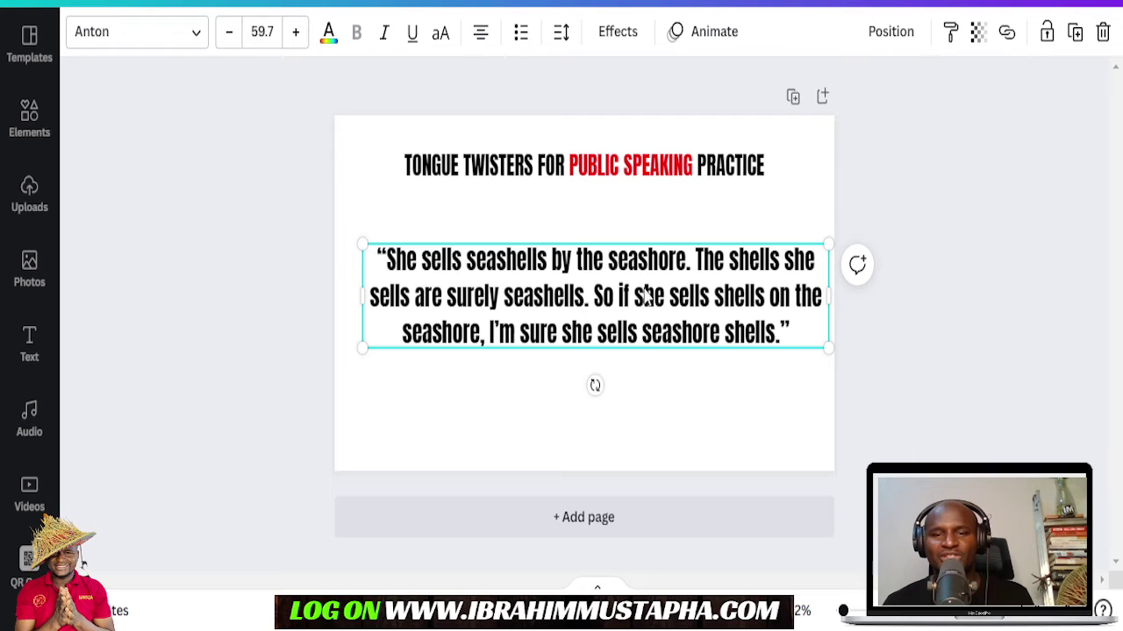
# Break the seashells text into four lines, one per sentence, and scale it larger.
pyautogui.doubleClick(693, 270)
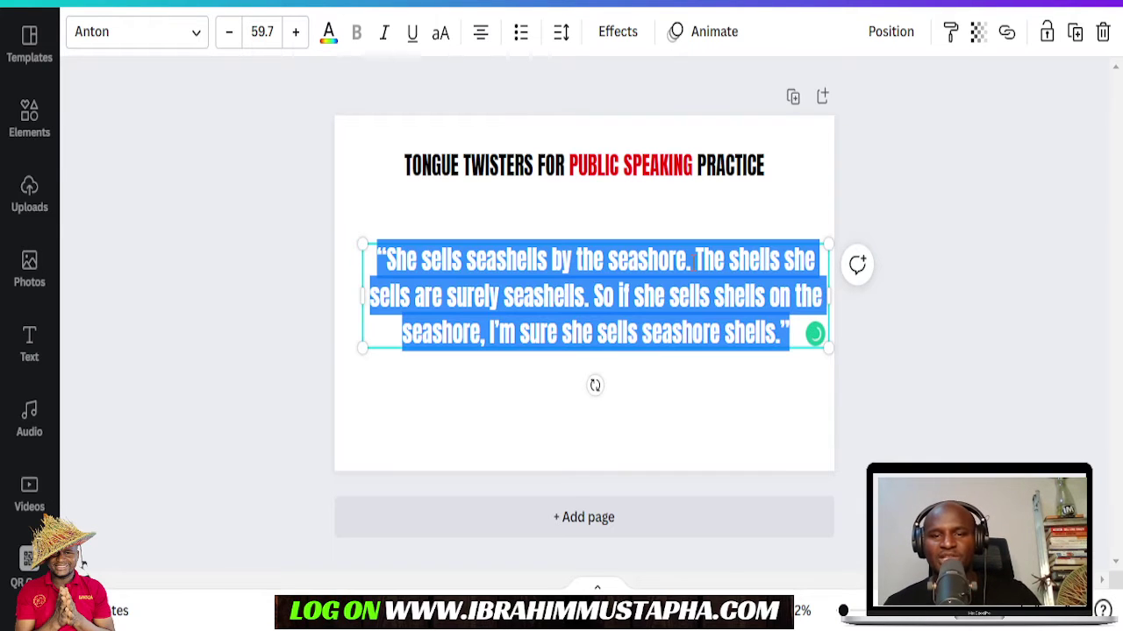
pyautogui.click(694, 260)
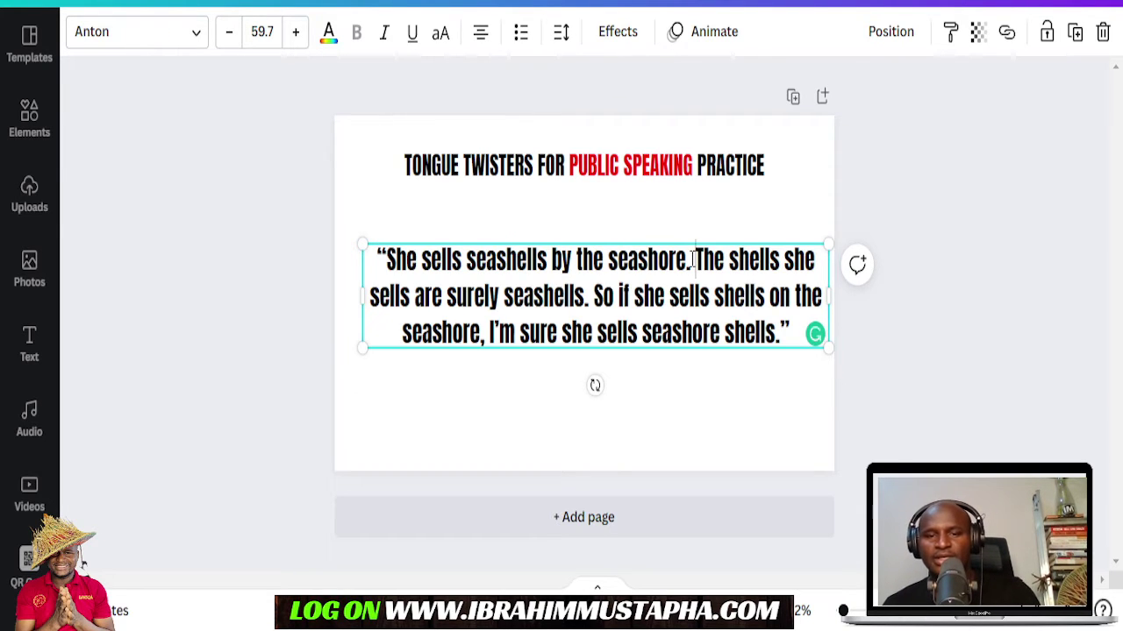
pyautogui.press('Return')
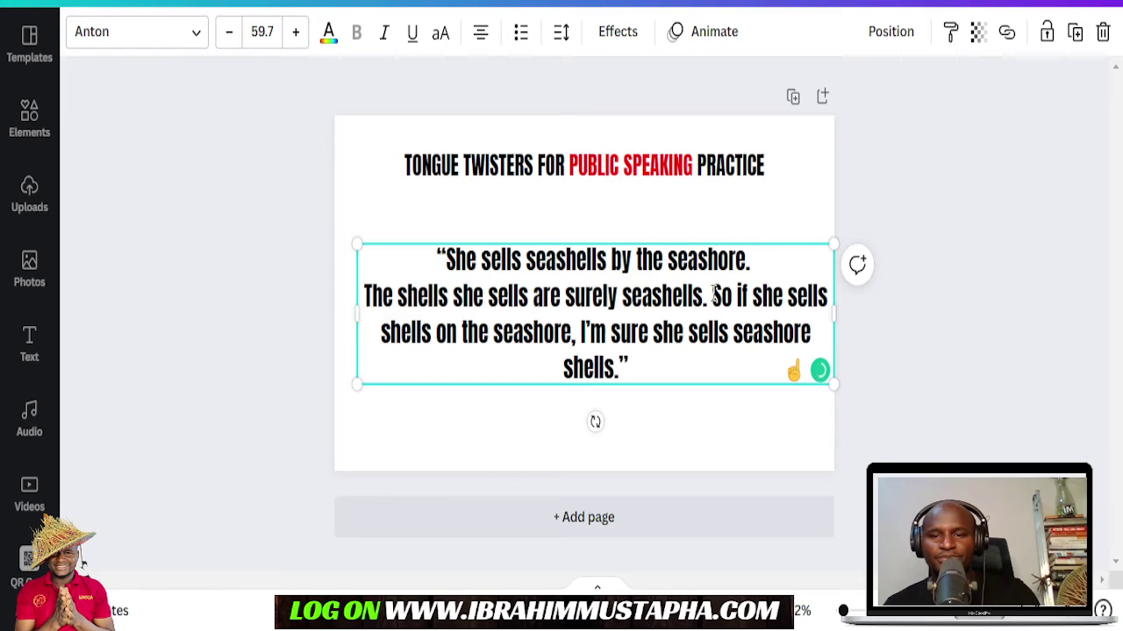
pyautogui.click(711, 297)
pyautogui.press('Return')
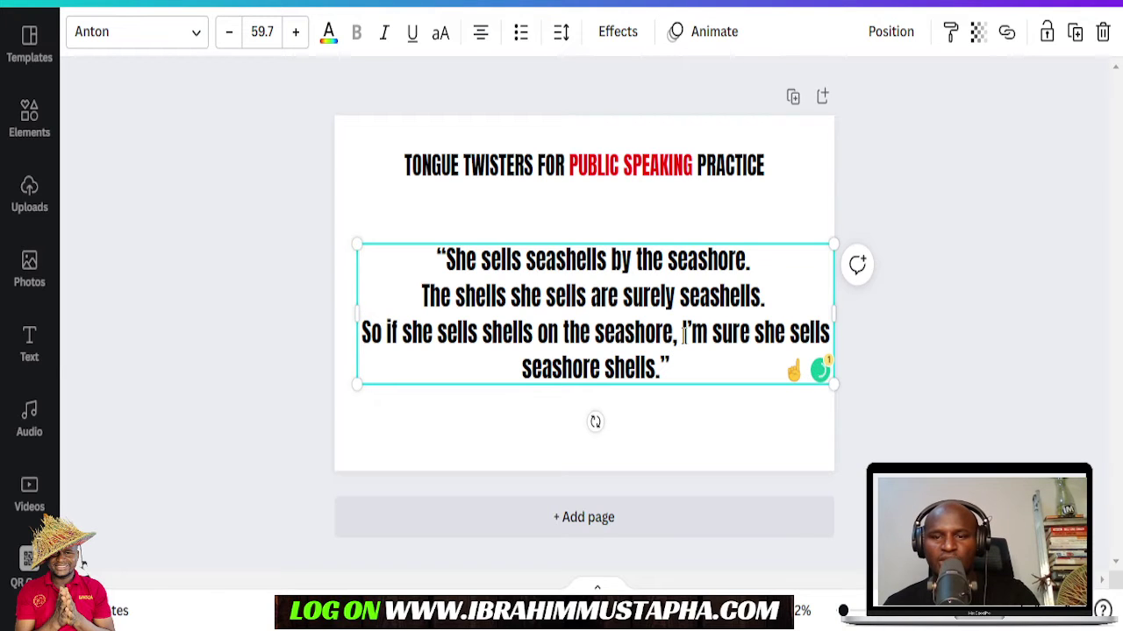
pyautogui.press('Return')
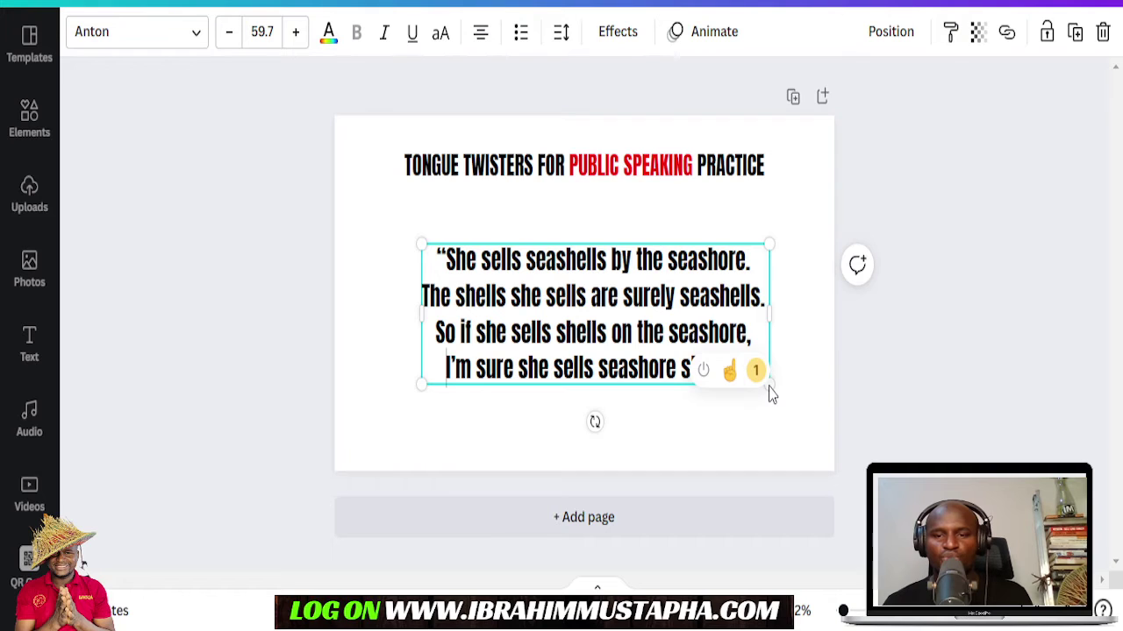
pyautogui.moveTo(424, 386); pyautogui.dragTo(362, 409)
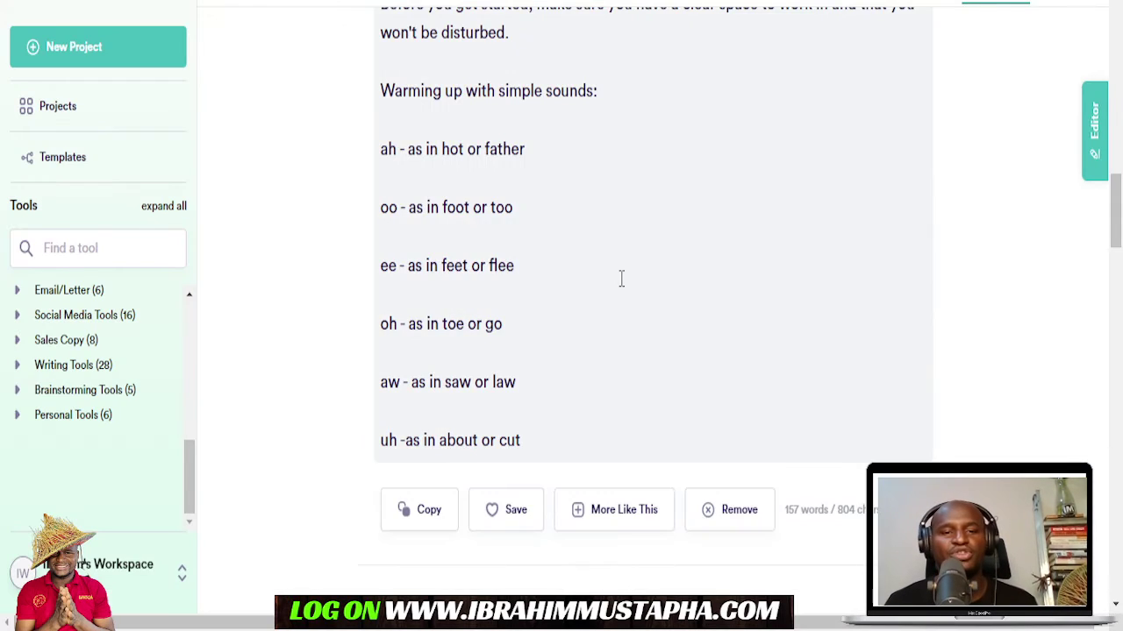
# Switch the tone from Professional to Persuasive and generate fresh tongue-twister copy.
pyautogui.scroll(10, 622, 278)
pyautogui.scroll(10, 622, 278)
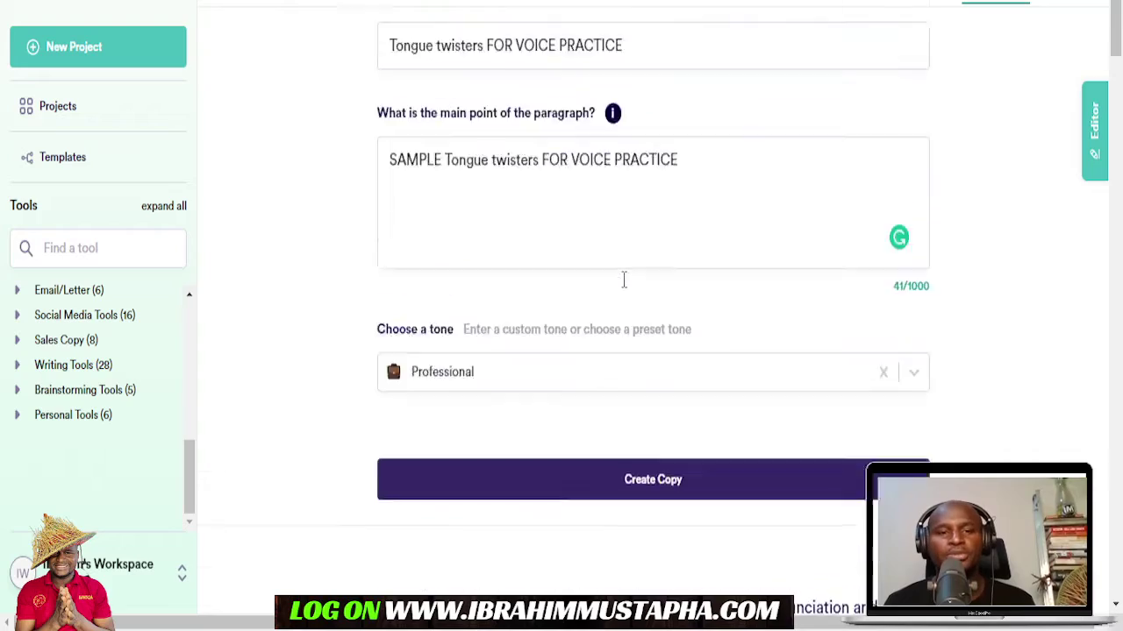
pyautogui.scroll(-8, 623, 281)
pyautogui.scroll(-8, 626, 285)
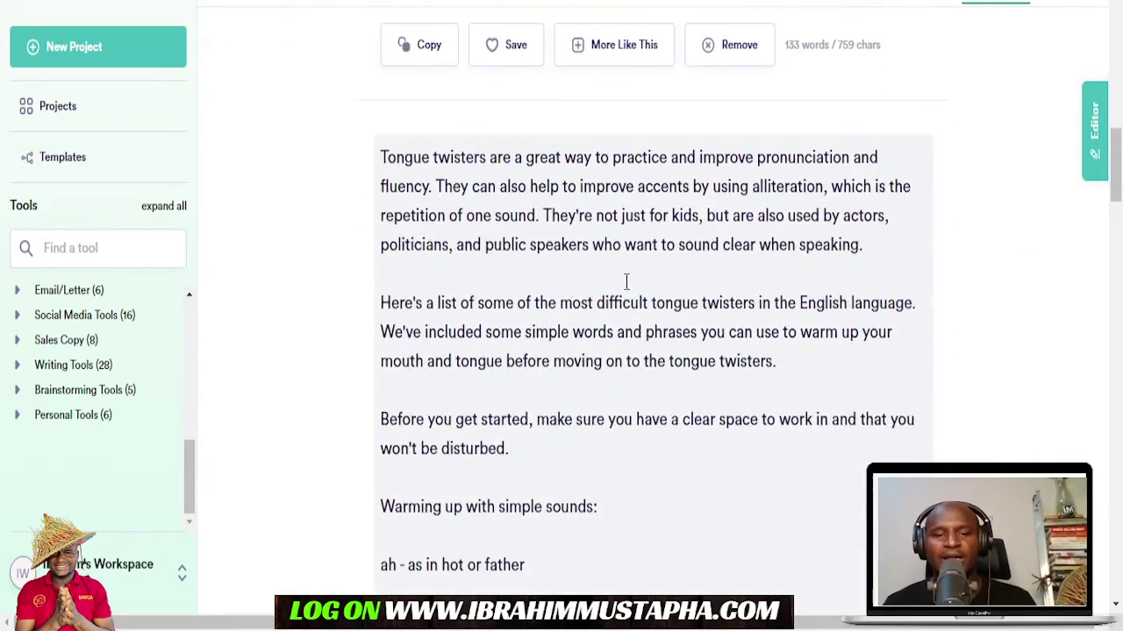
pyautogui.scroll(10, 626, 281)
pyautogui.scroll(-2, 623, 279)
pyautogui.scroll(-1, 622, 279)
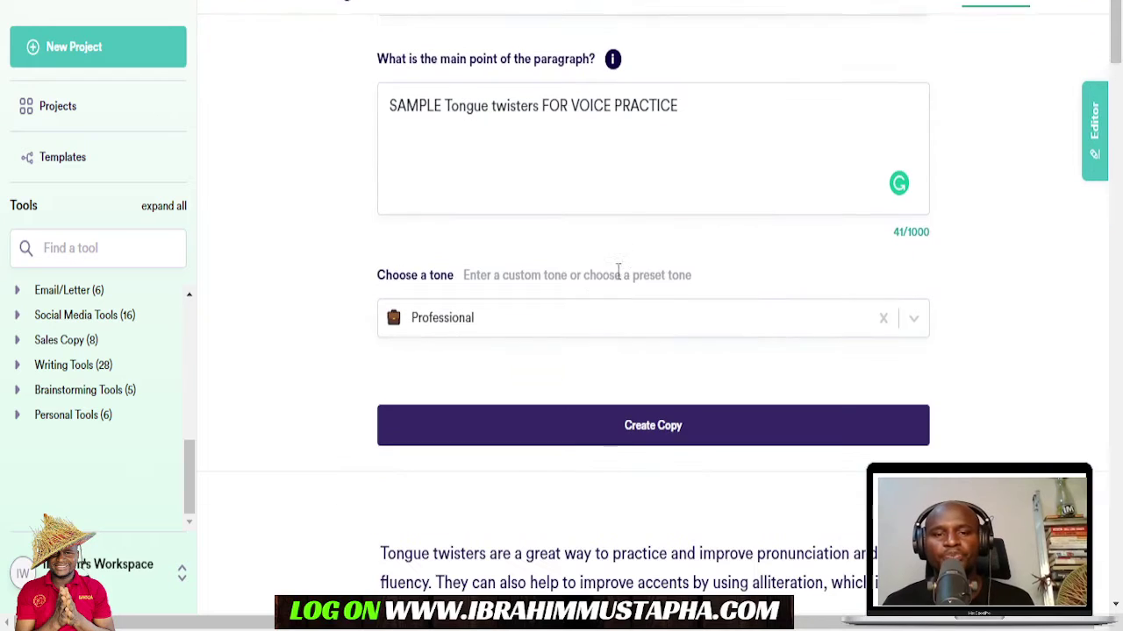
pyautogui.click(572, 307)
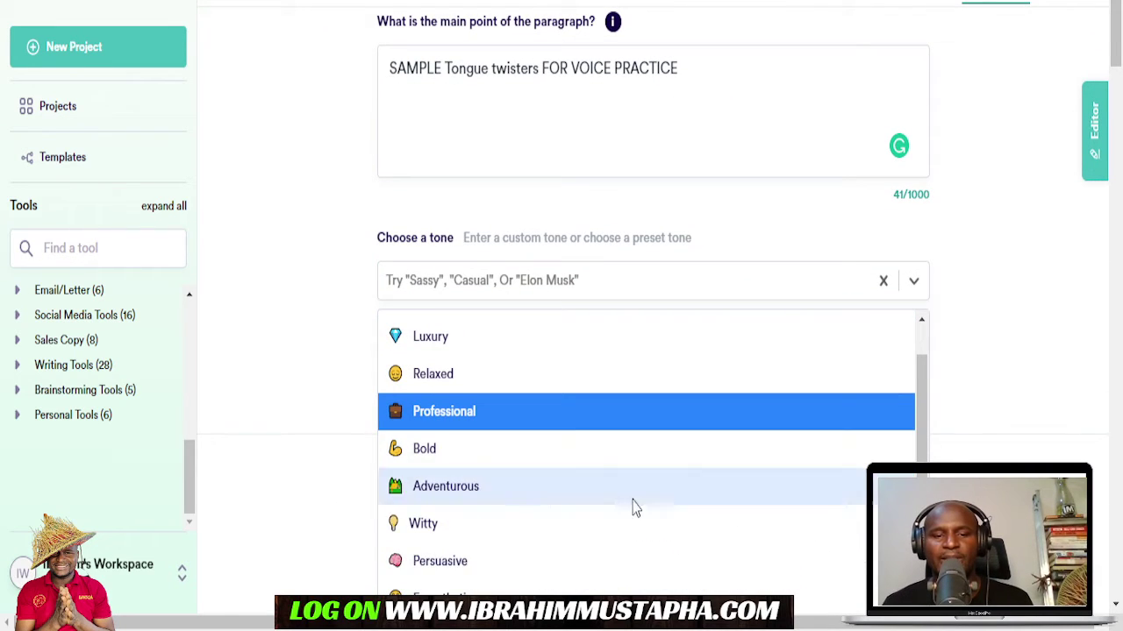
pyautogui.click(574, 562)
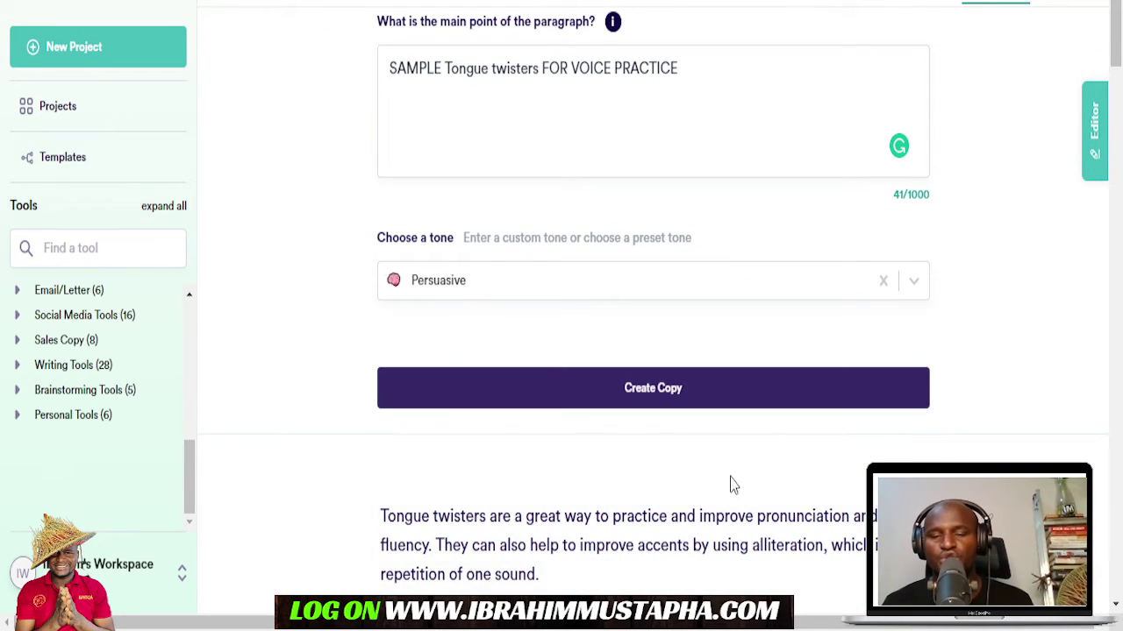
pyautogui.click(676, 395)
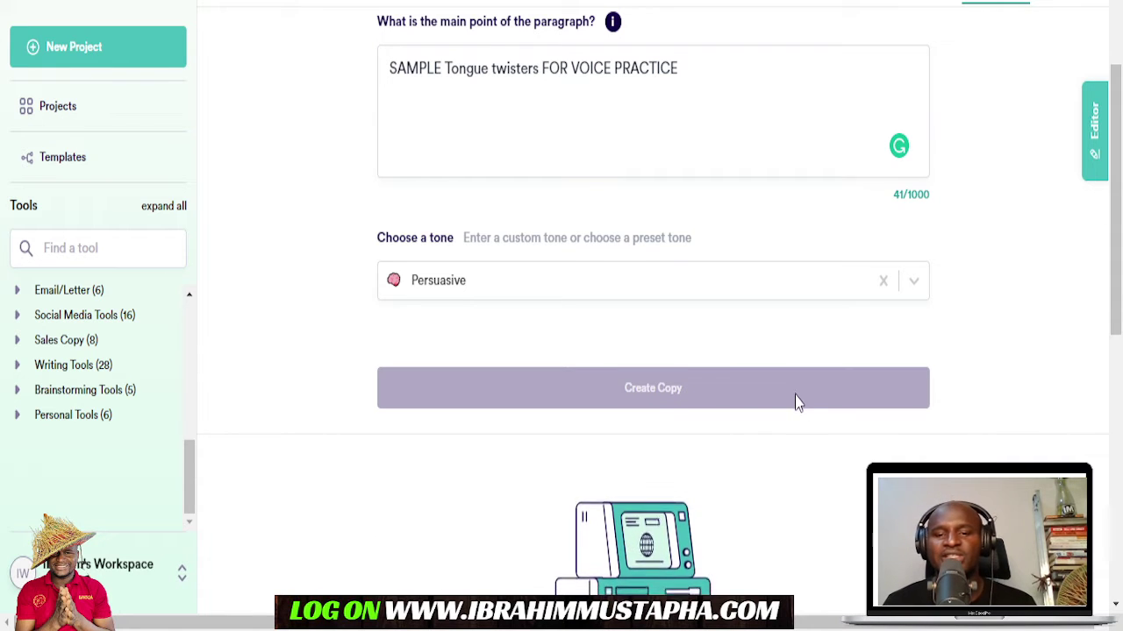
pyautogui.scroll(-5, 796, 400)
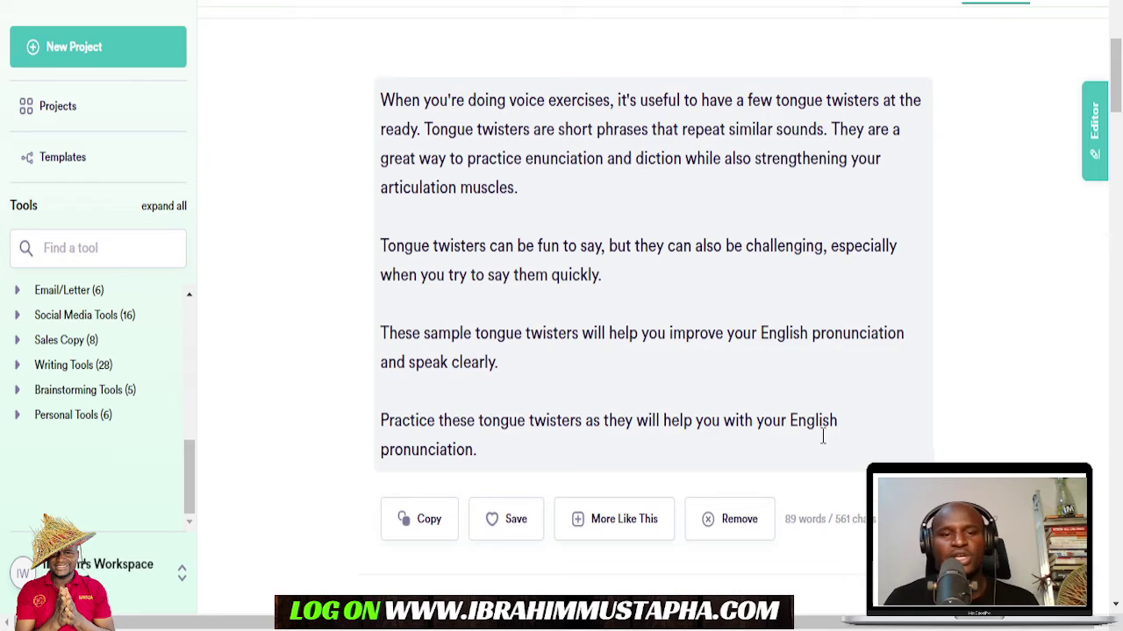
# Select the Gary Gray great-grandfather's grandson's gerbil gum twister in the Persuasive results.
pyautogui.scroll(3, 822, 437)
pyautogui.scroll(-6, 817, 441)
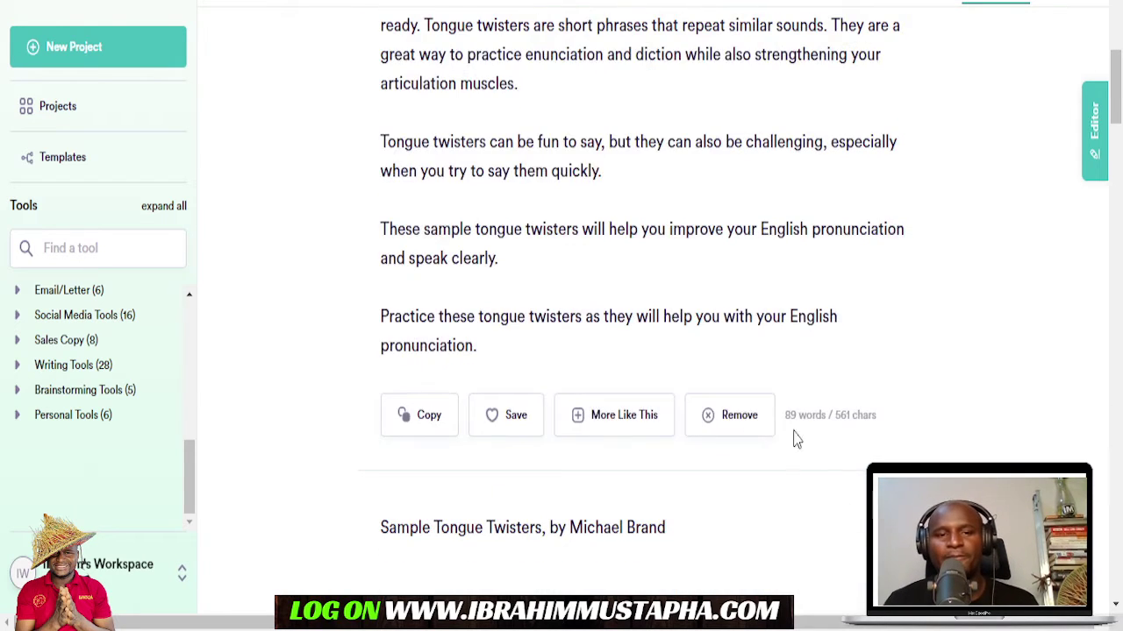
pyautogui.scroll(-3, 700, 379)
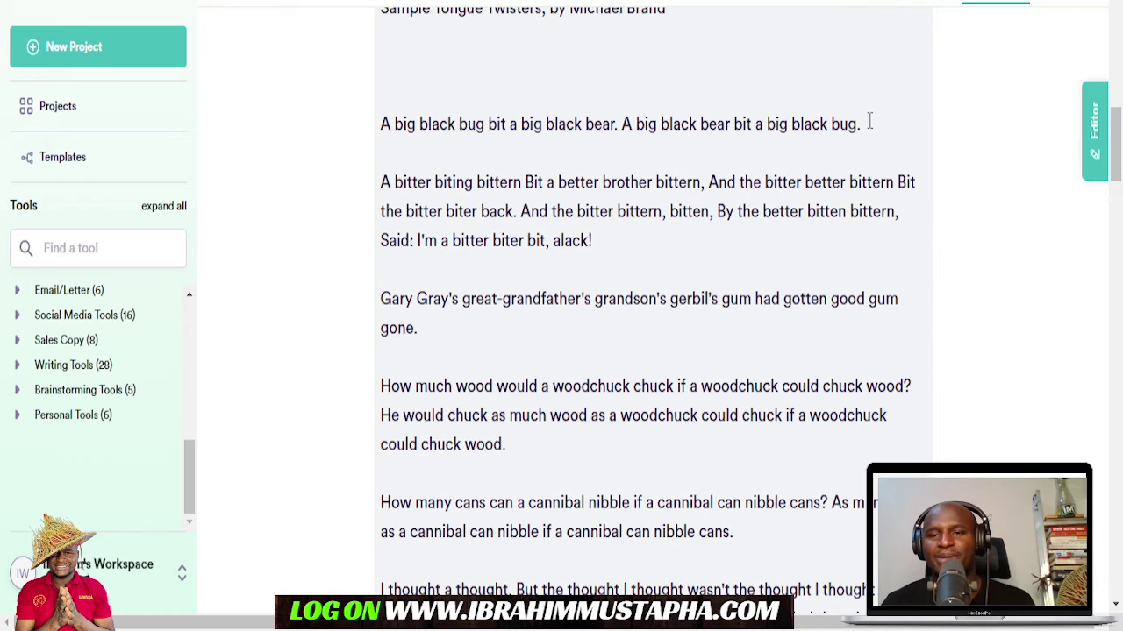
pyautogui.scroll(-1, 882, 140)
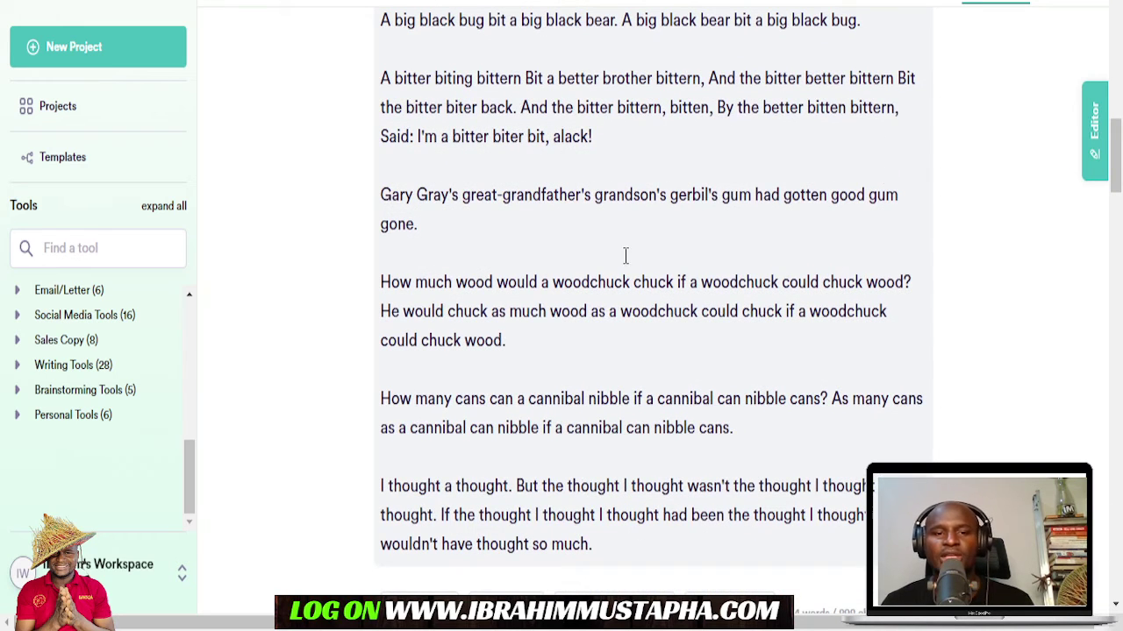
pyautogui.click(448, 233)
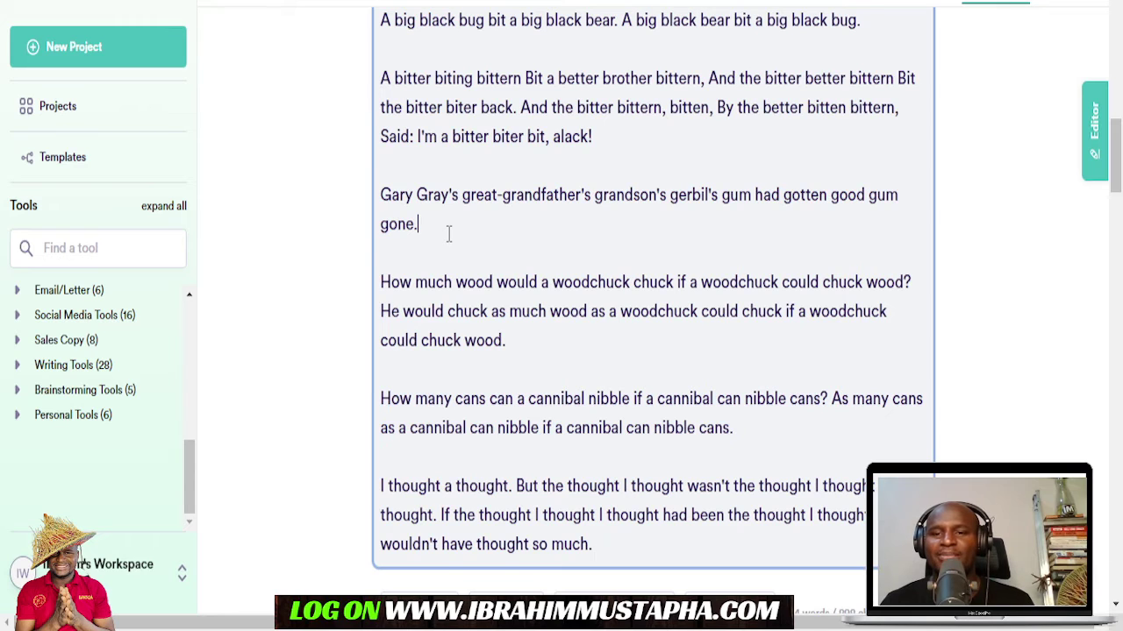
pyautogui.moveTo(418, 224); pyautogui.dragTo(378, 200)
pyautogui.hotkey('ctrl', 'c')
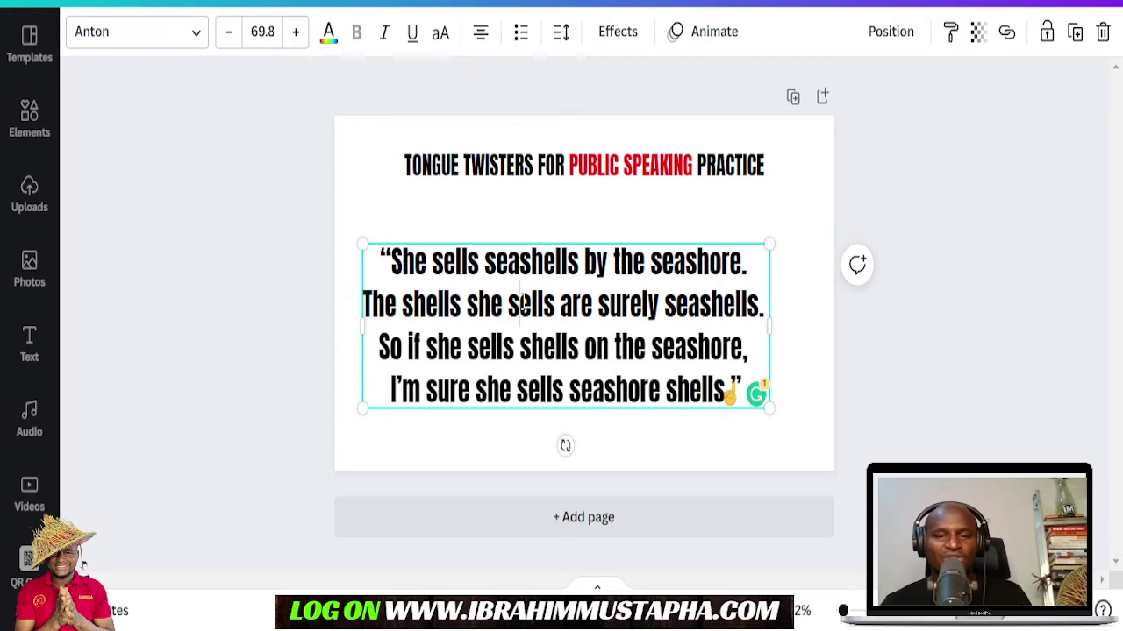
pyautogui.doubleClick(524, 302)
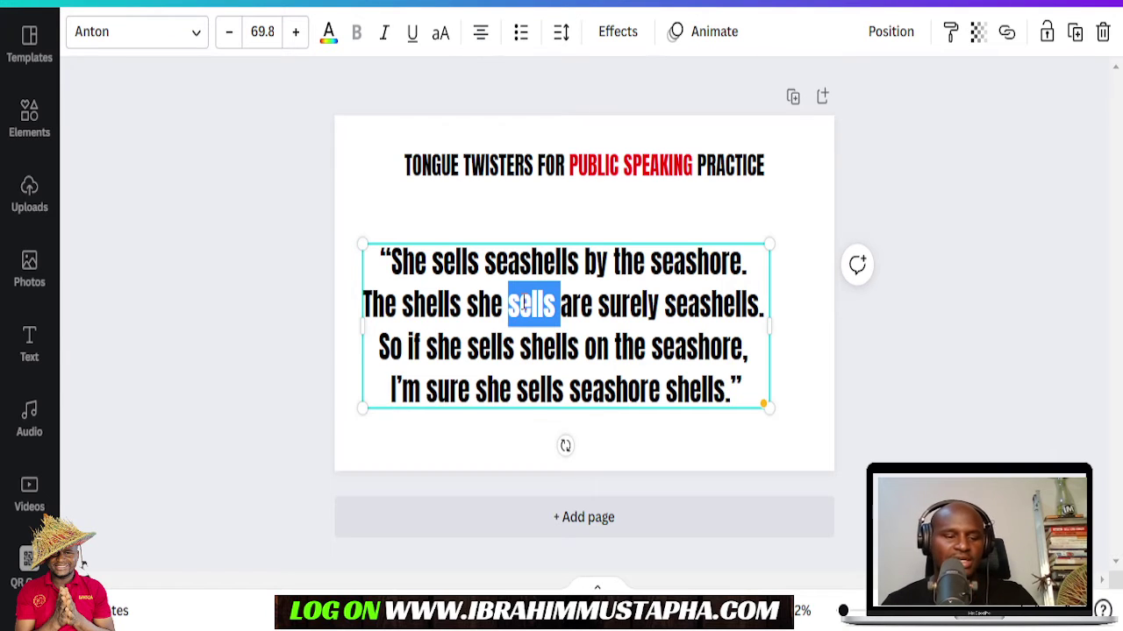
# Replace the slide text with the Gary Gray twister, breaking lines at 'grandson's' and 'had'.
pyautogui.hotkey('ctrl', 'a')
pyautogui.hotkey('ctrl', 'v')
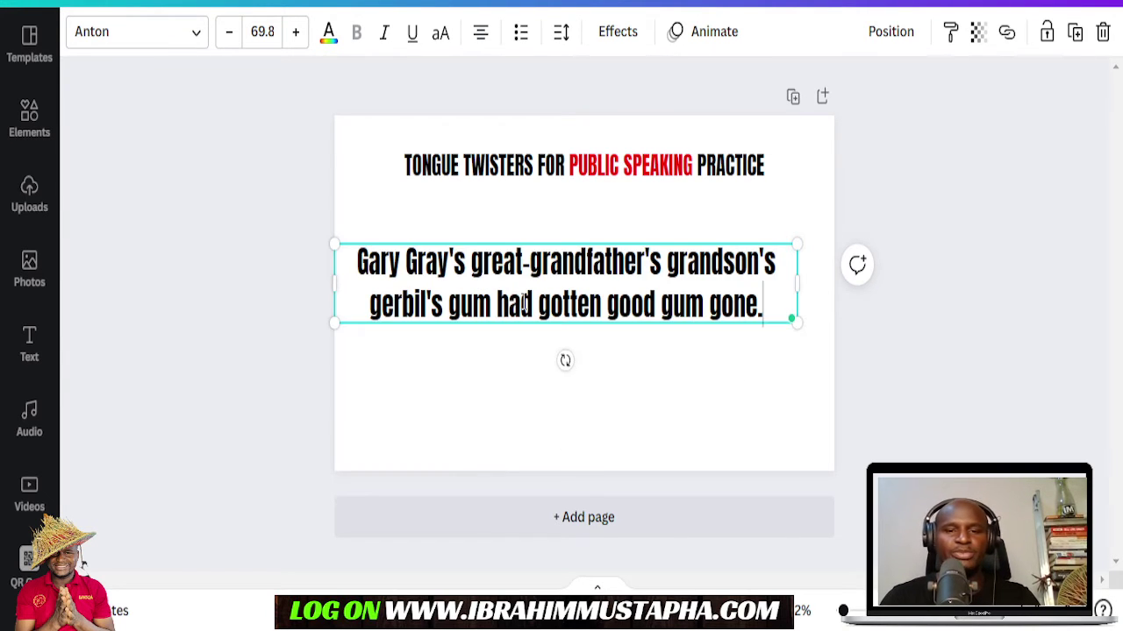
pyautogui.click(667, 260)
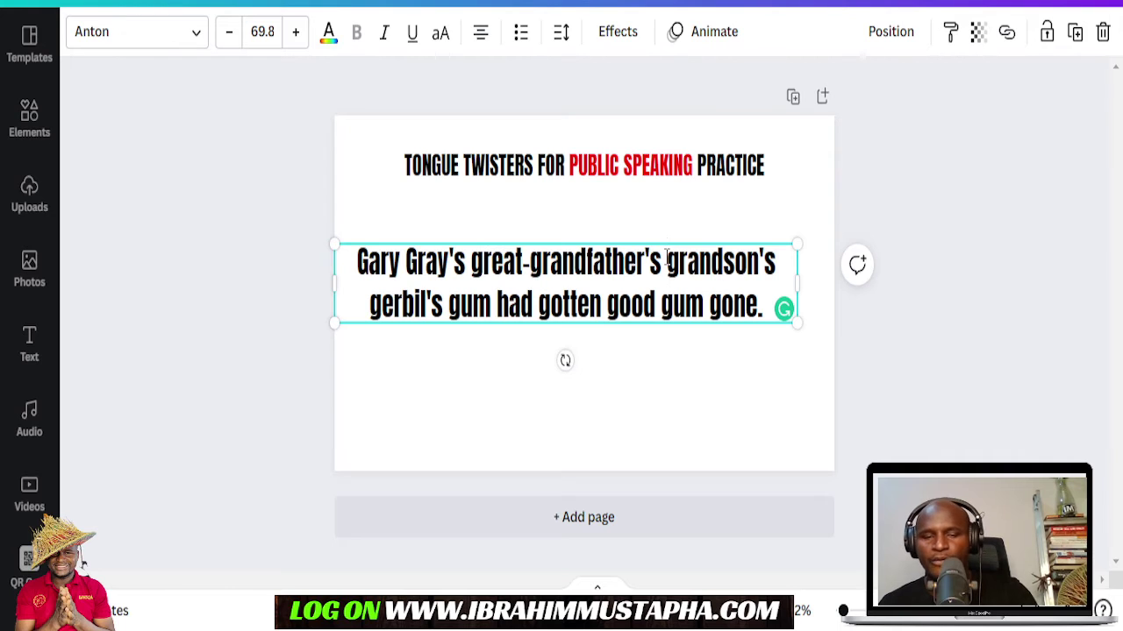
pyautogui.press('Return')
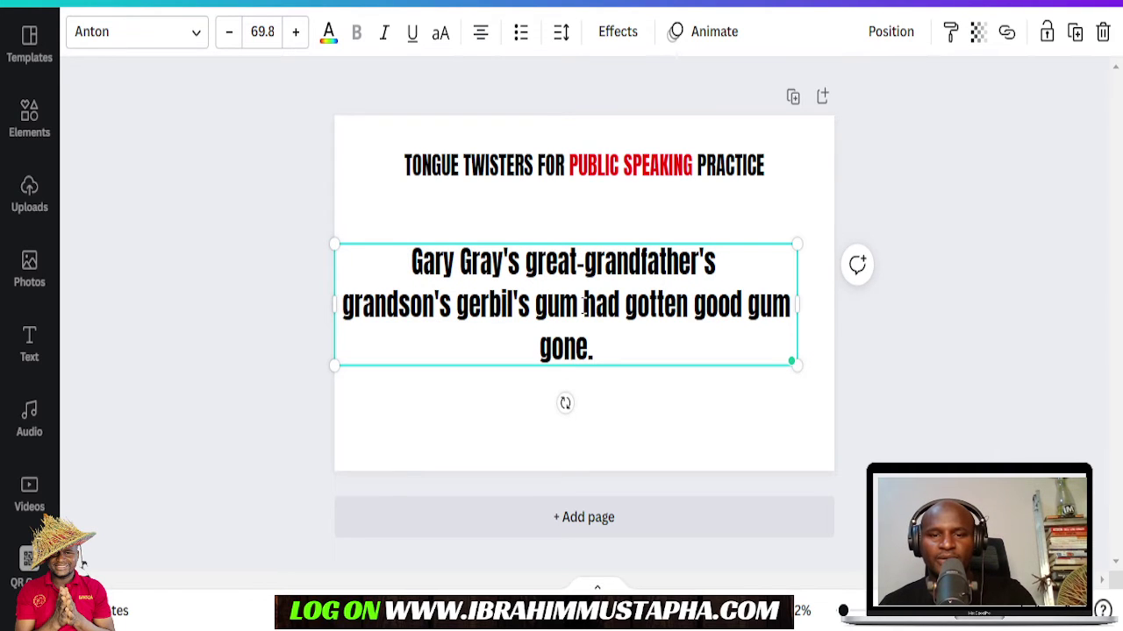
pyautogui.press('Return')
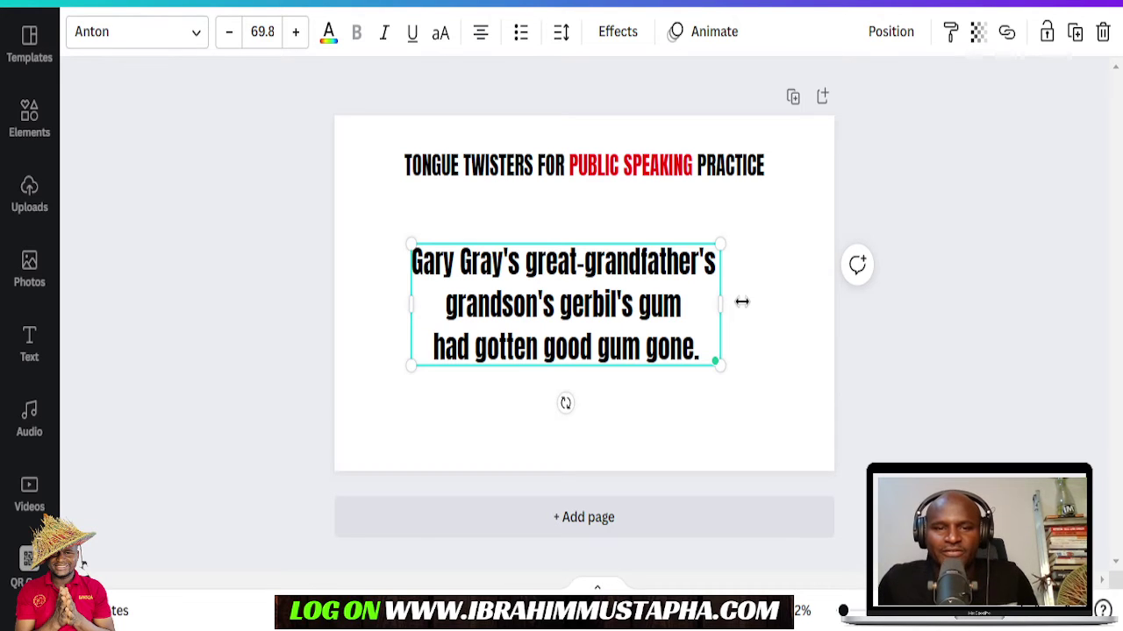
pyautogui.click(697, 218)
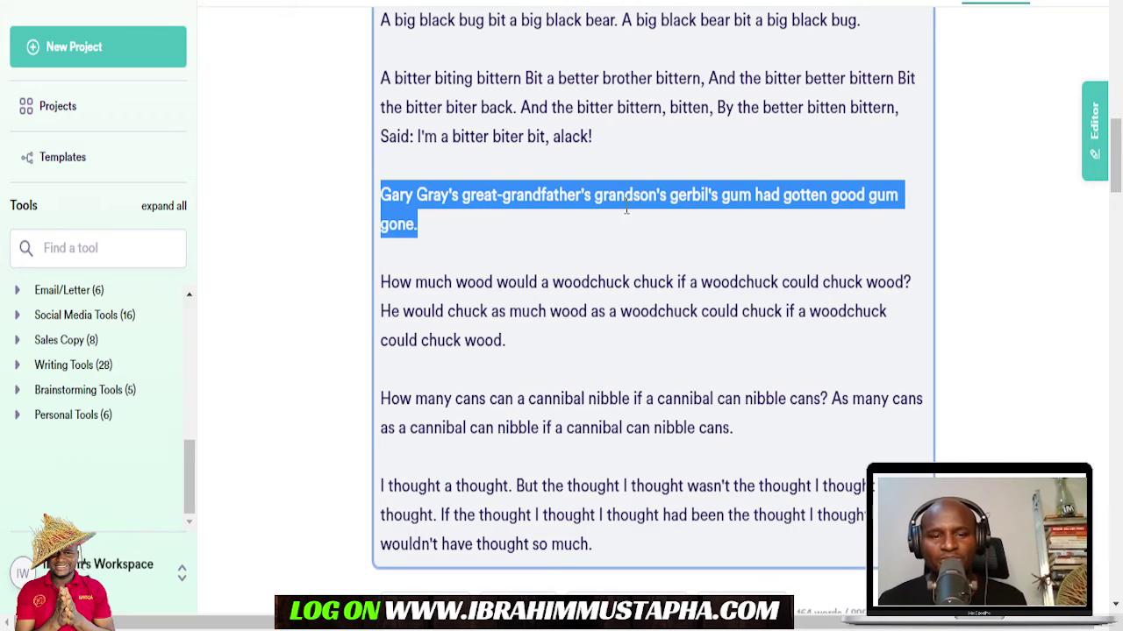
# Select the 'I wish to wish the wish you wish to wish' twister further down the results.
pyautogui.scroll(-6, 626, 209)
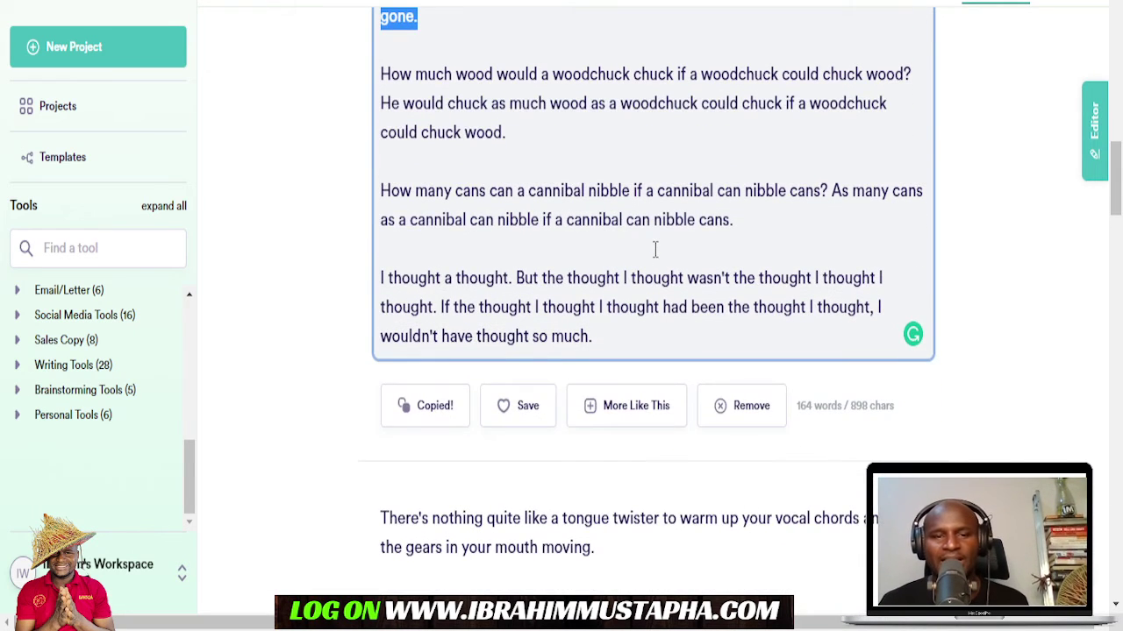
pyautogui.scroll(-3, 657, 264)
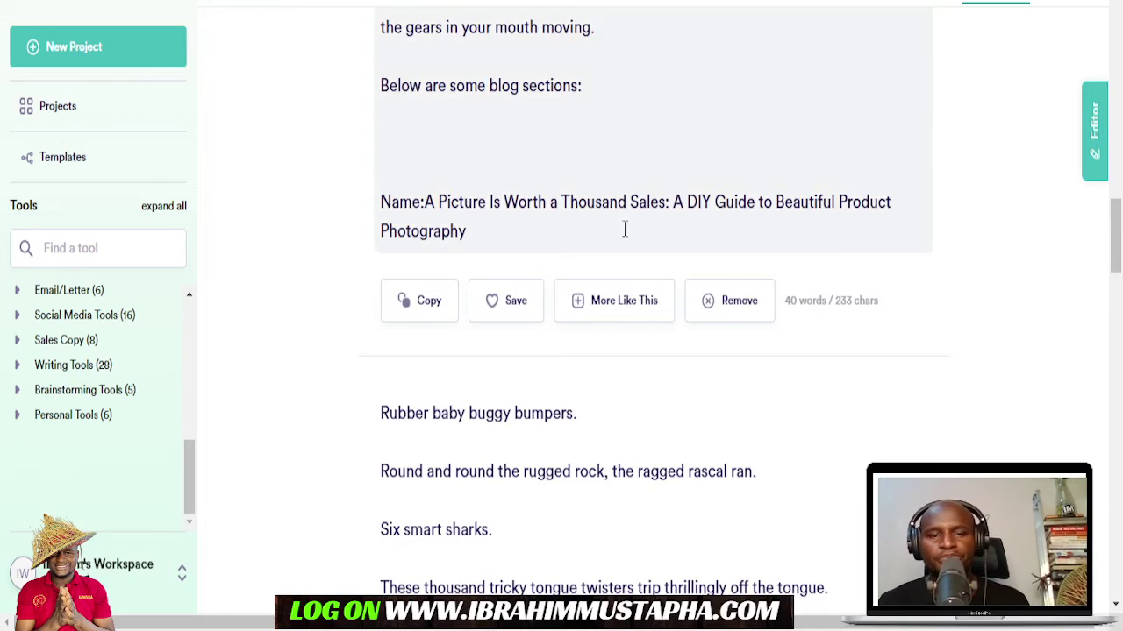
pyautogui.scroll(-6, 657, 231)
pyautogui.scroll(-5, 596, 237)
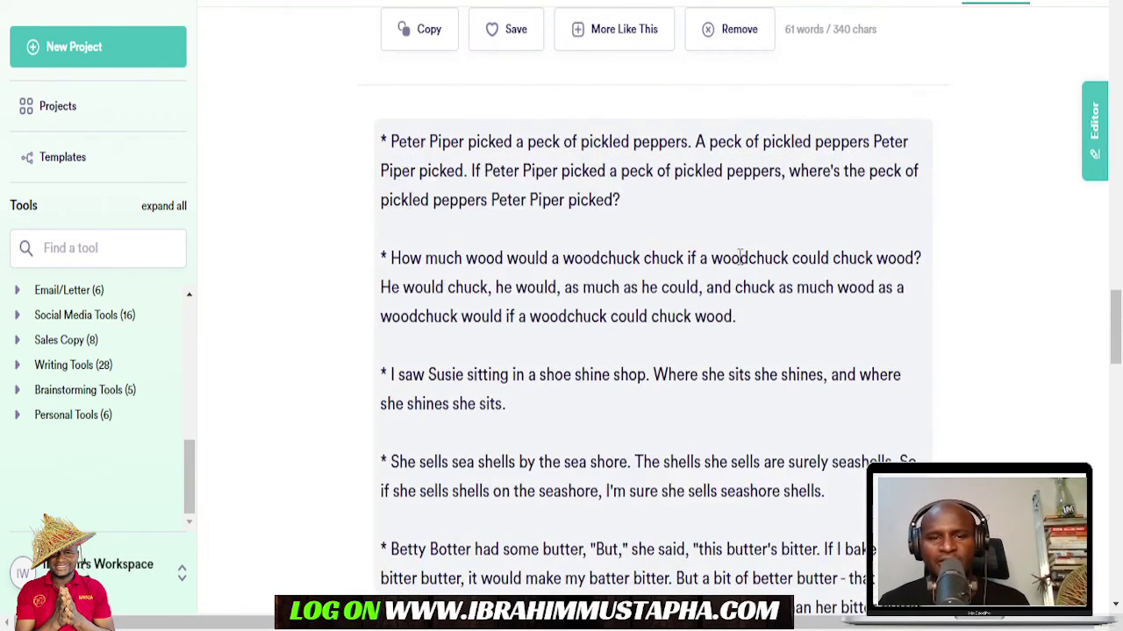
pyautogui.scroll(-1, 619, 239)
pyautogui.scroll(-1, 618, 239)
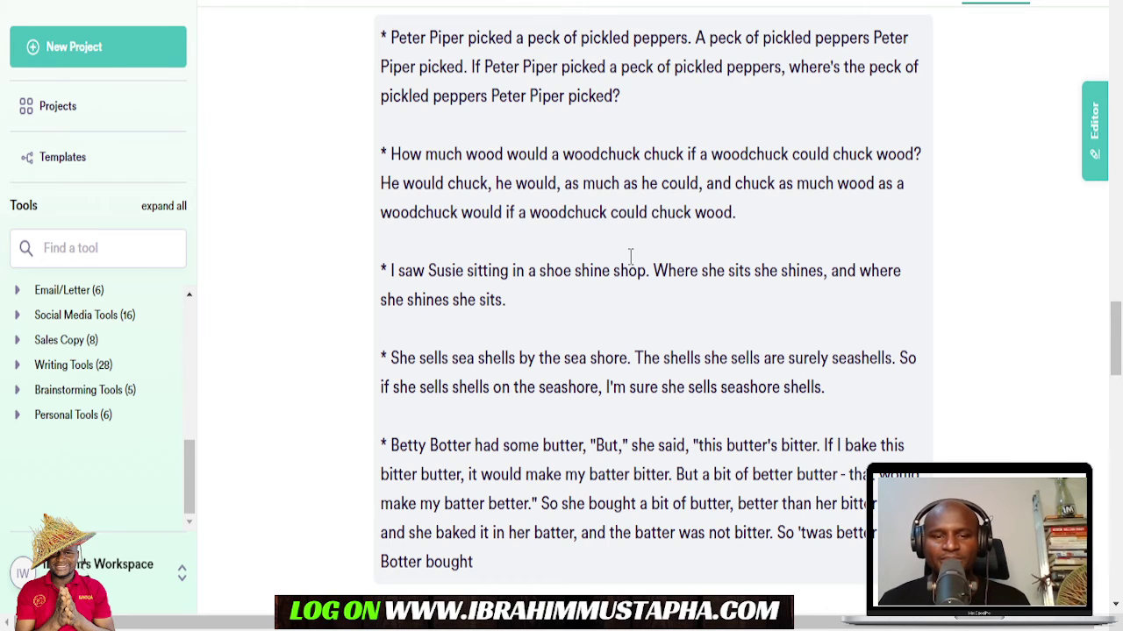
pyautogui.scroll(-3, 628, 263)
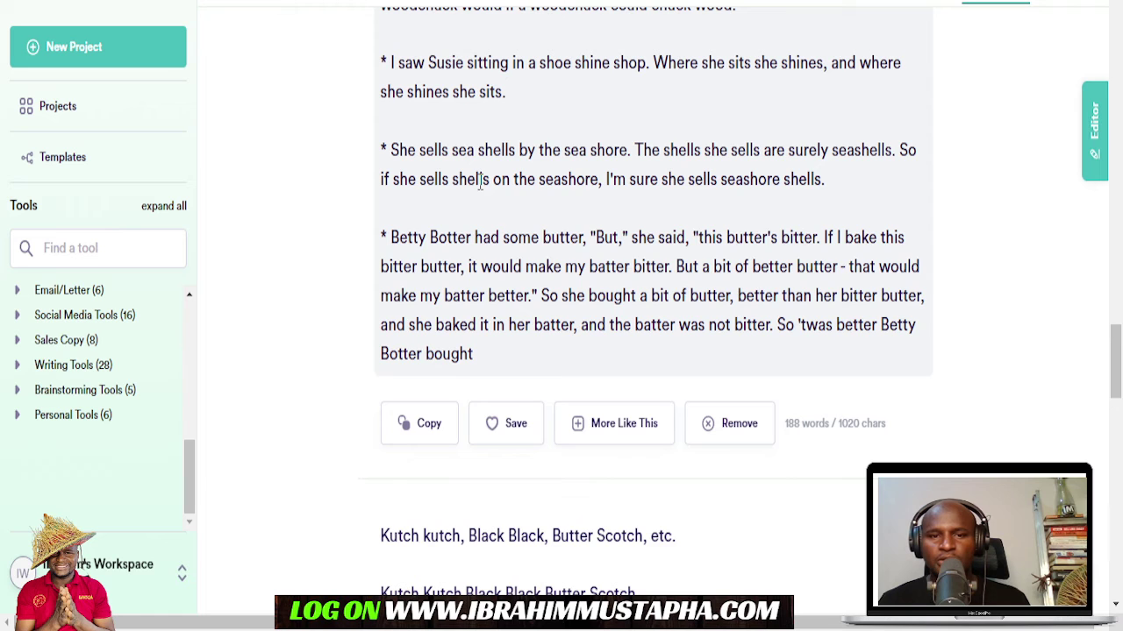
pyautogui.scroll(-3, 586, 197)
pyautogui.scroll(-2, 586, 197)
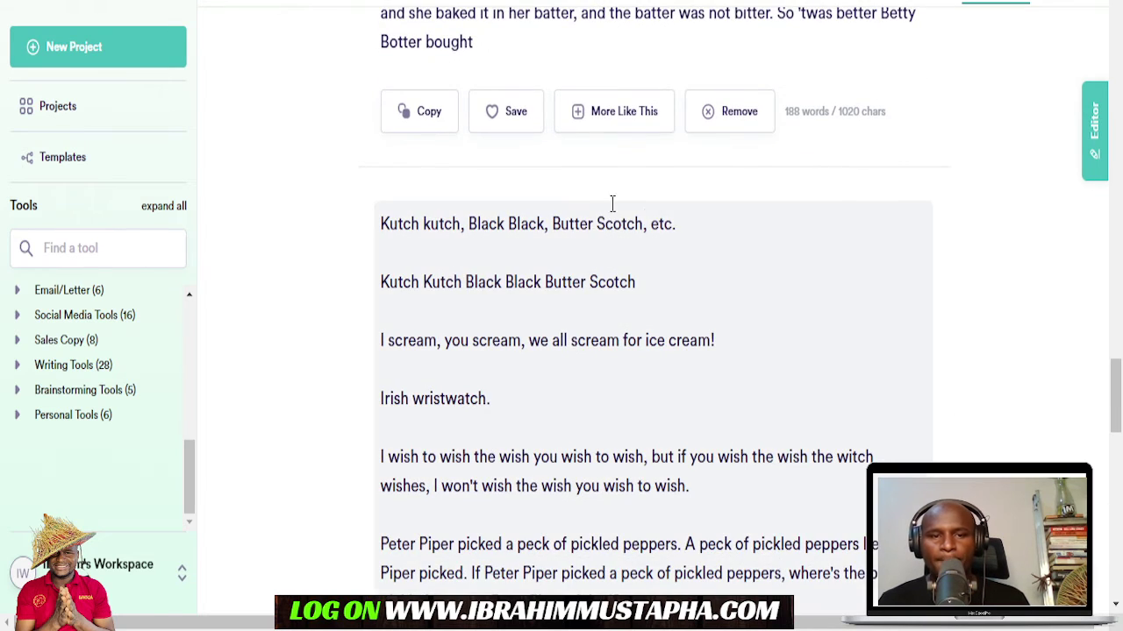
pyautogui.scroll(-3, 649, 224)
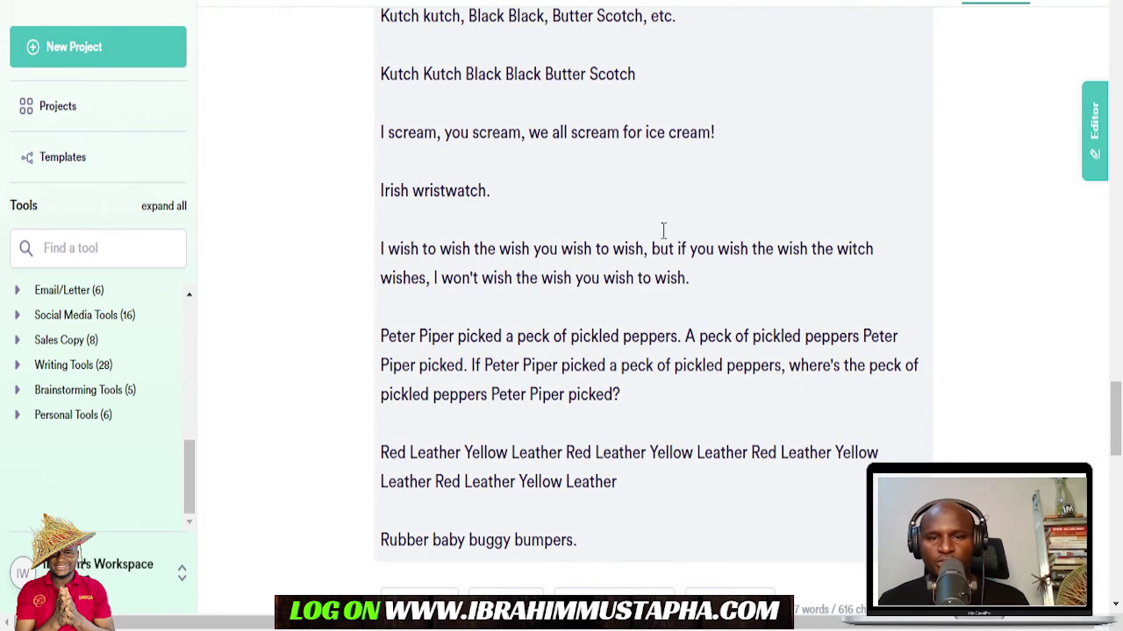
pyautogui.moveTo(712, 284); pyautogui.dragTo(381, 249)
pyautogui.hotkey('ctrl', 'c')
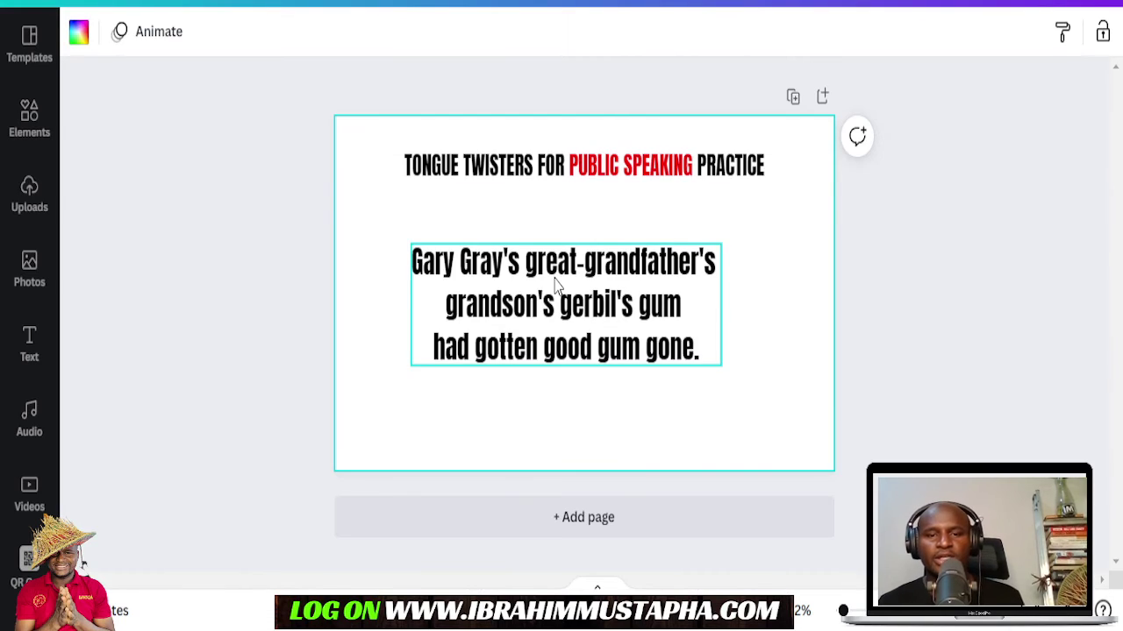
pyautogui.tripleClick(555, 276)
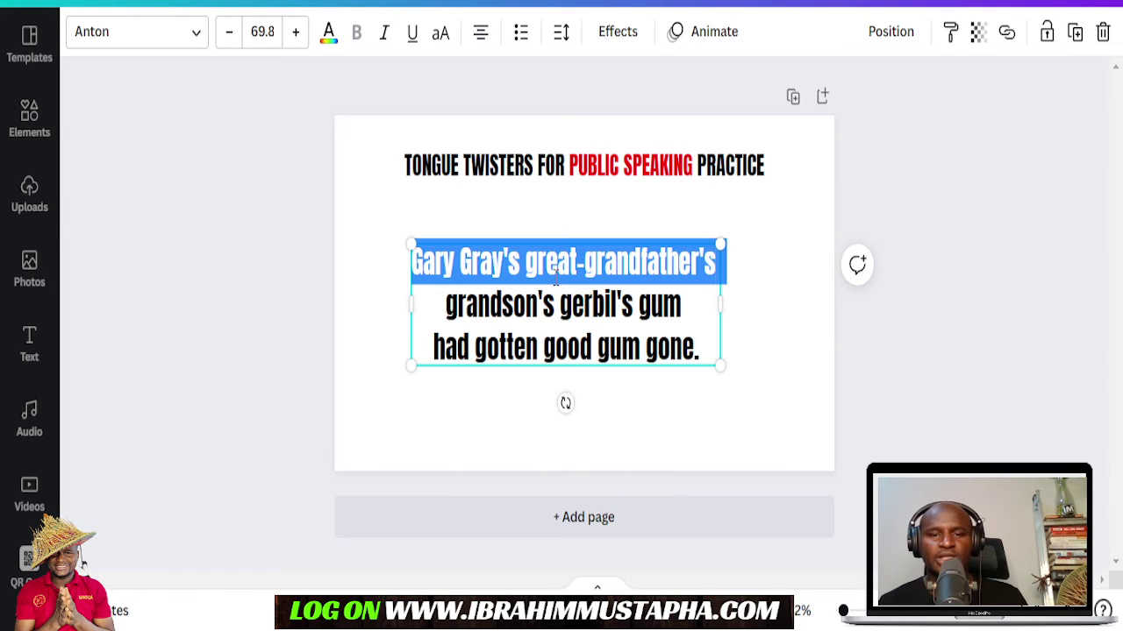
# Replace the Gary Gray text with the 'I wish to wish' twister, breaking lines after 'wishes,' and before 'but if'.
pyautogui.hotkey('ctrl', 'a')
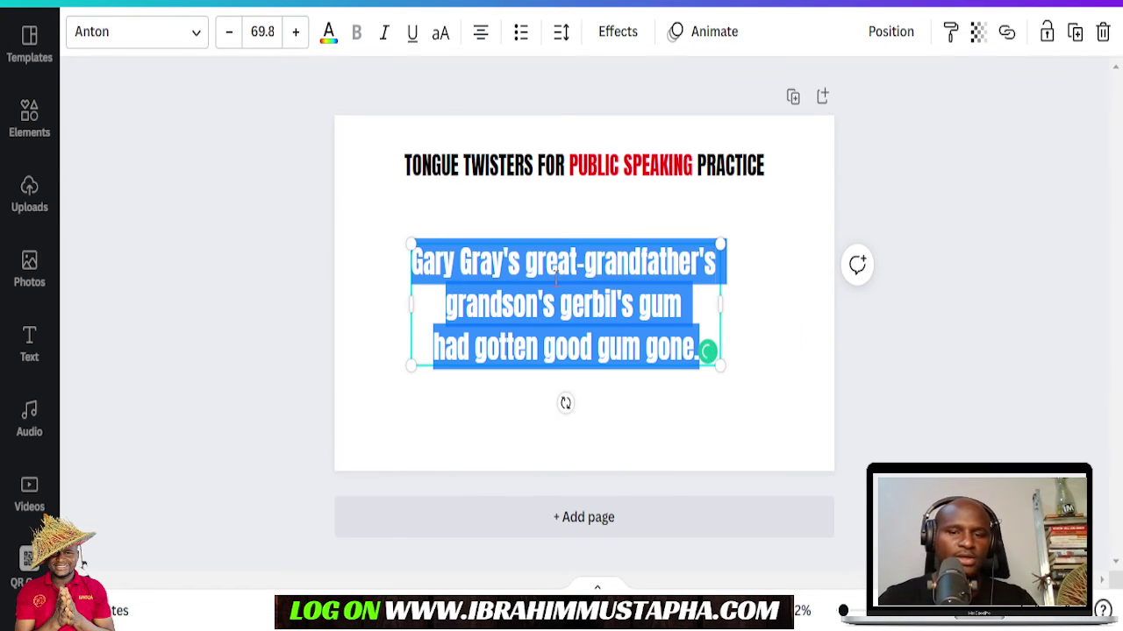
pyautogui.hotkey('ctrl', 'v')
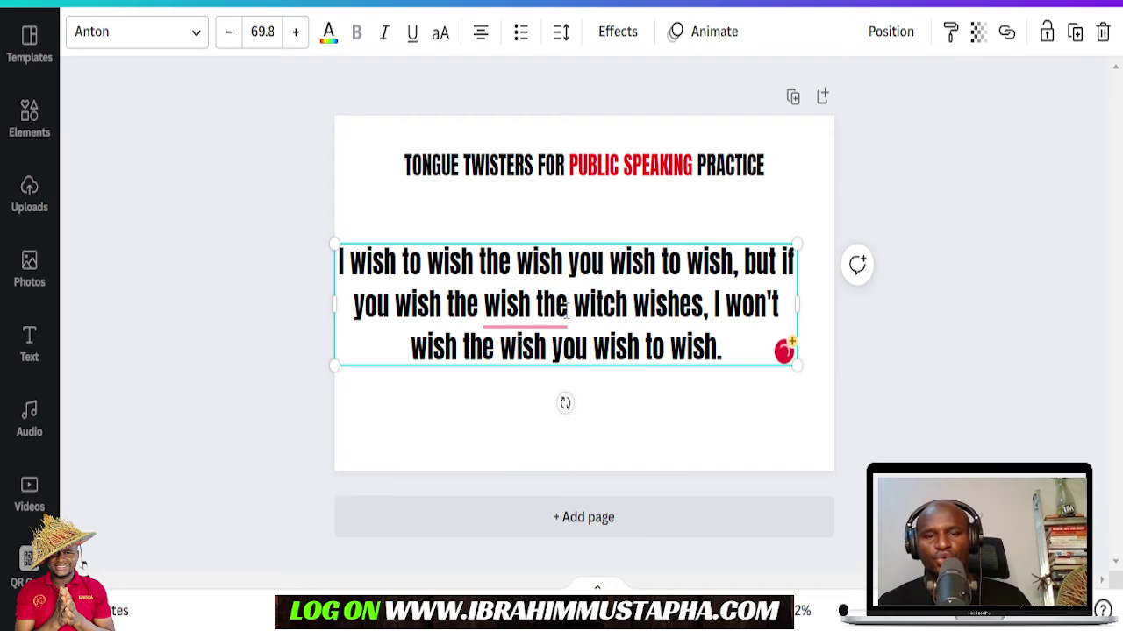
pyautogui.moveTo(561, 309)
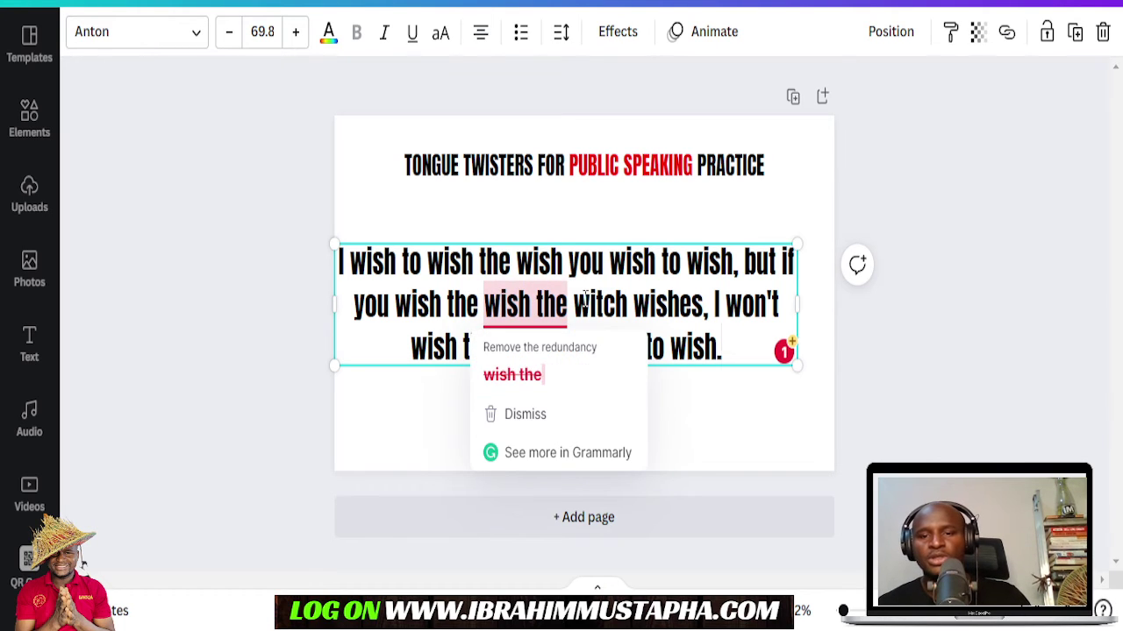
pyautogui.click(711, 311)
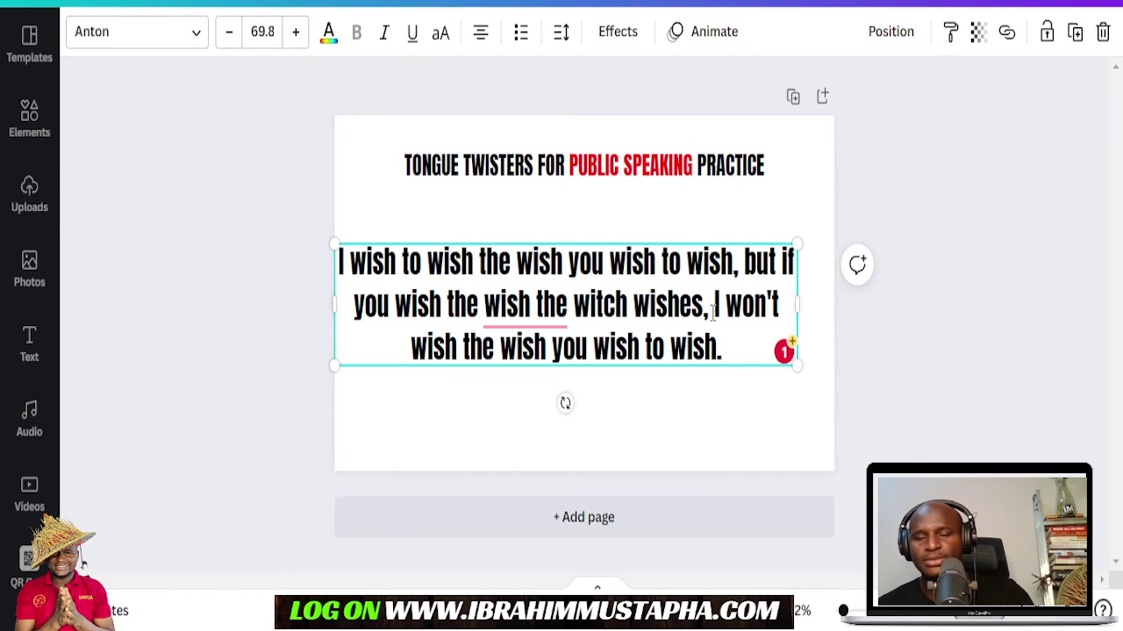
pyautogui.press('Return')
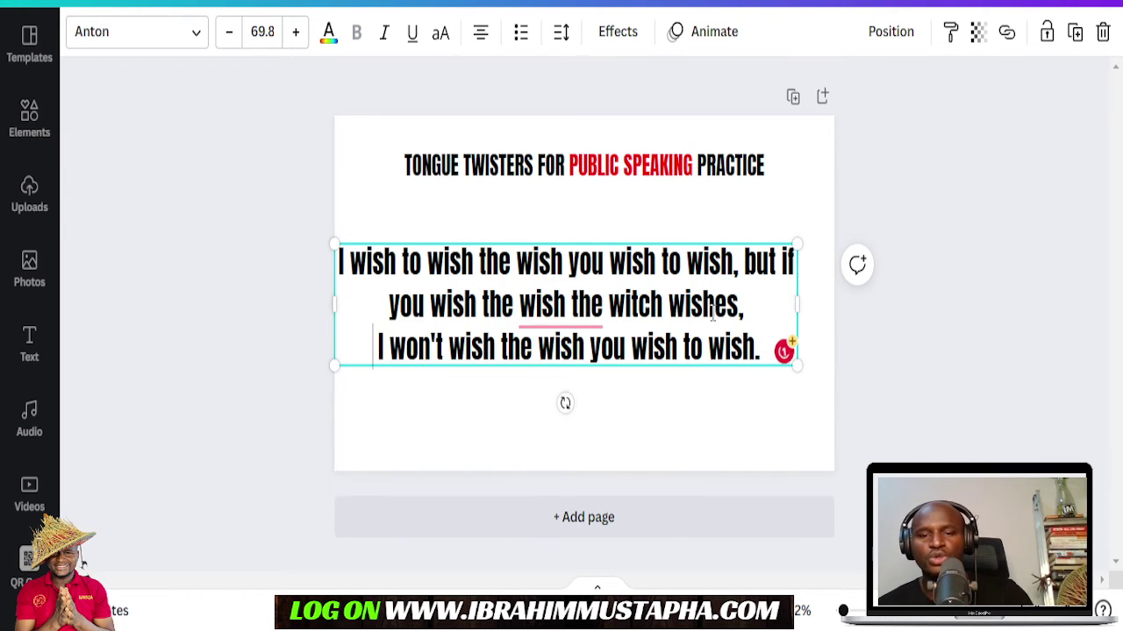
pyautogui.click(744, 261)
pyautogui.press('Return')
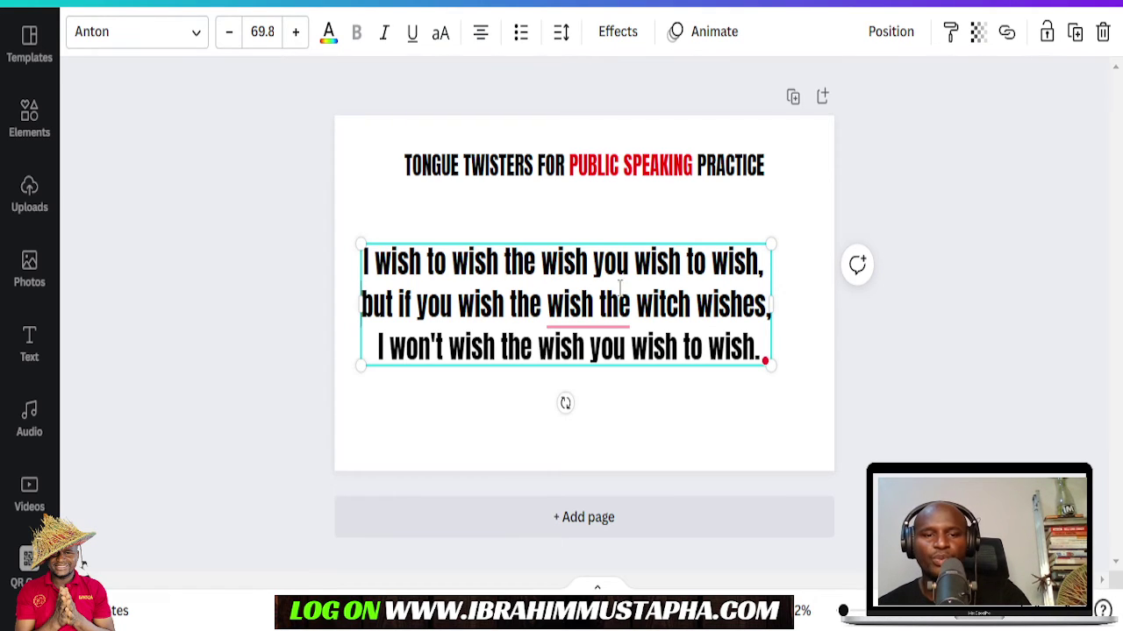
pyautogui.click(771, 431)
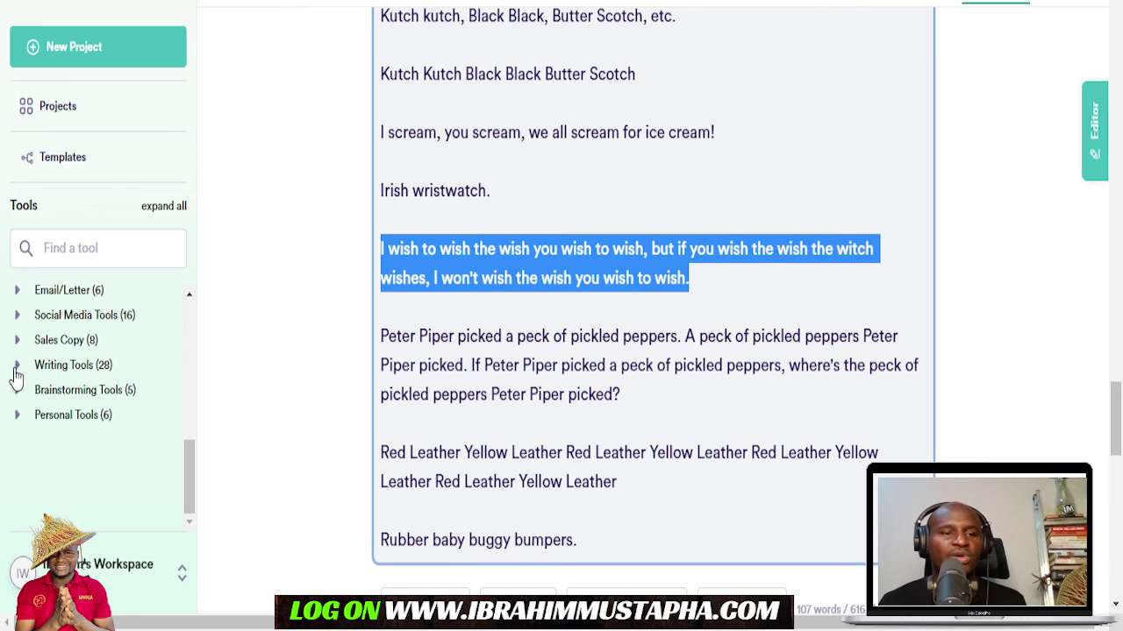
pyautogui.scroll(10, 149, 355)
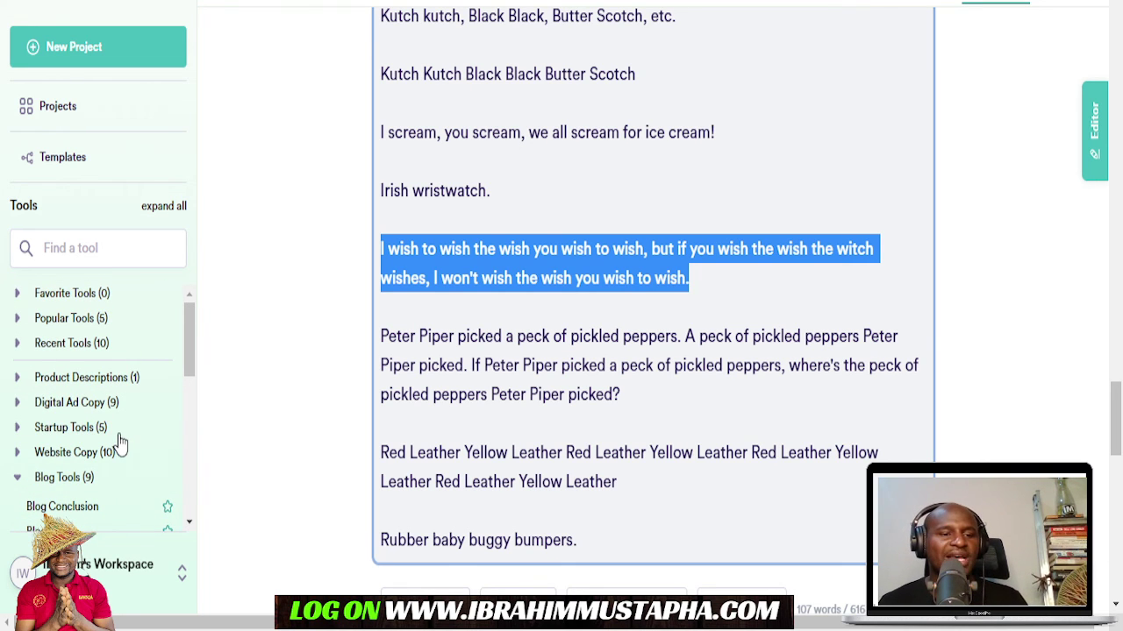
pyautogui.scroll(-5, 121, 446)
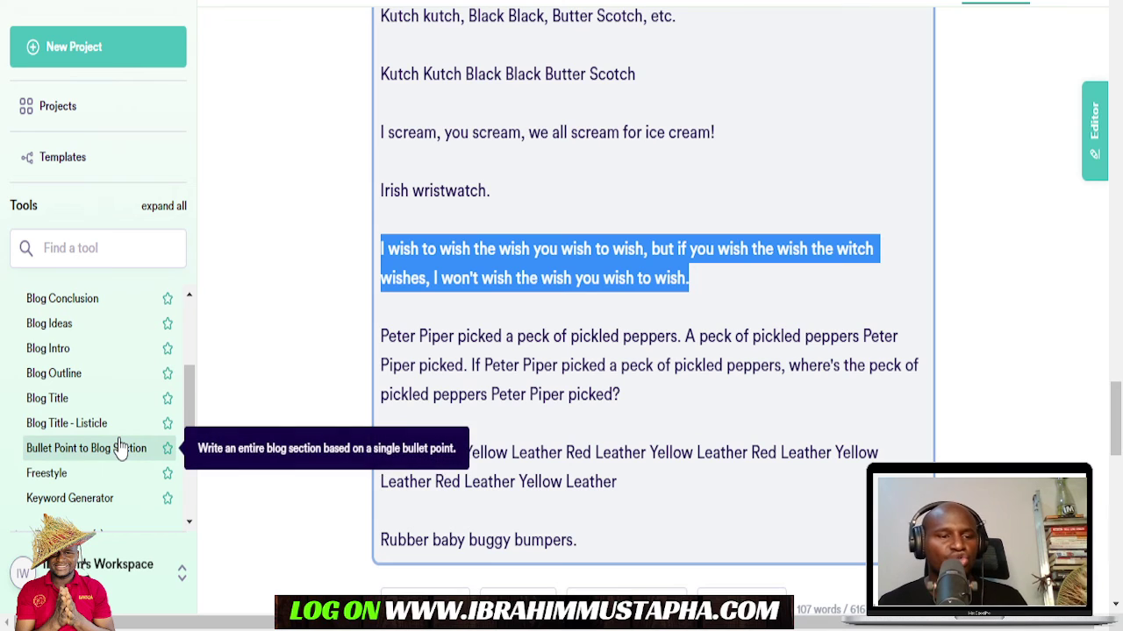
pyautogui.scroll(-5, 121, 448)
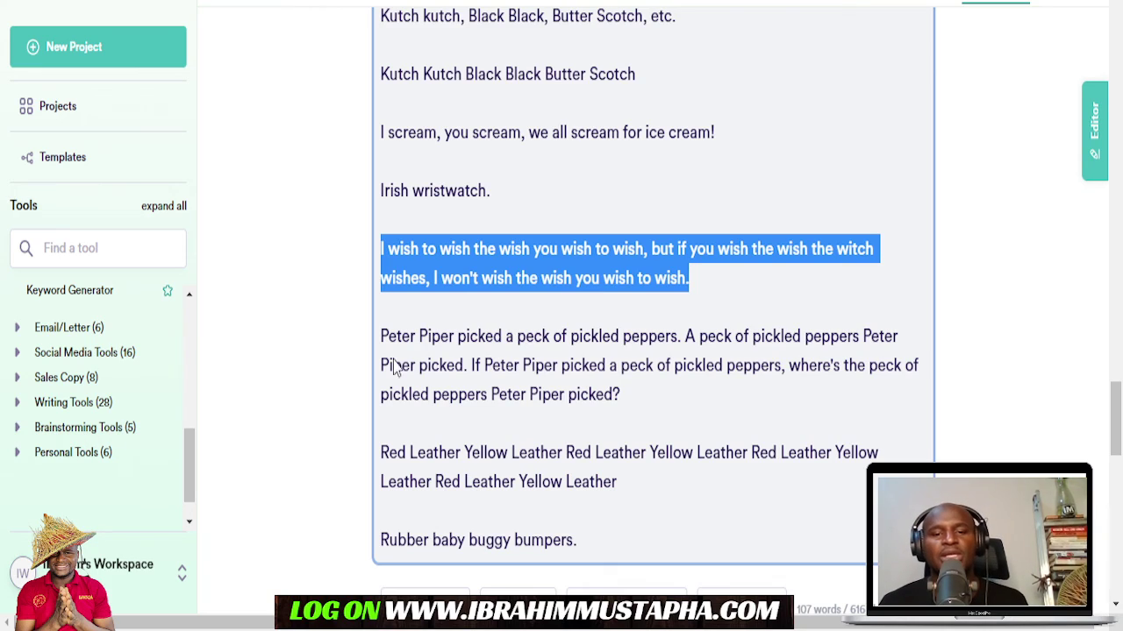
pyautogui.scroll(7, 552, 283)
pyautogui.scroll(4, 552, 277)
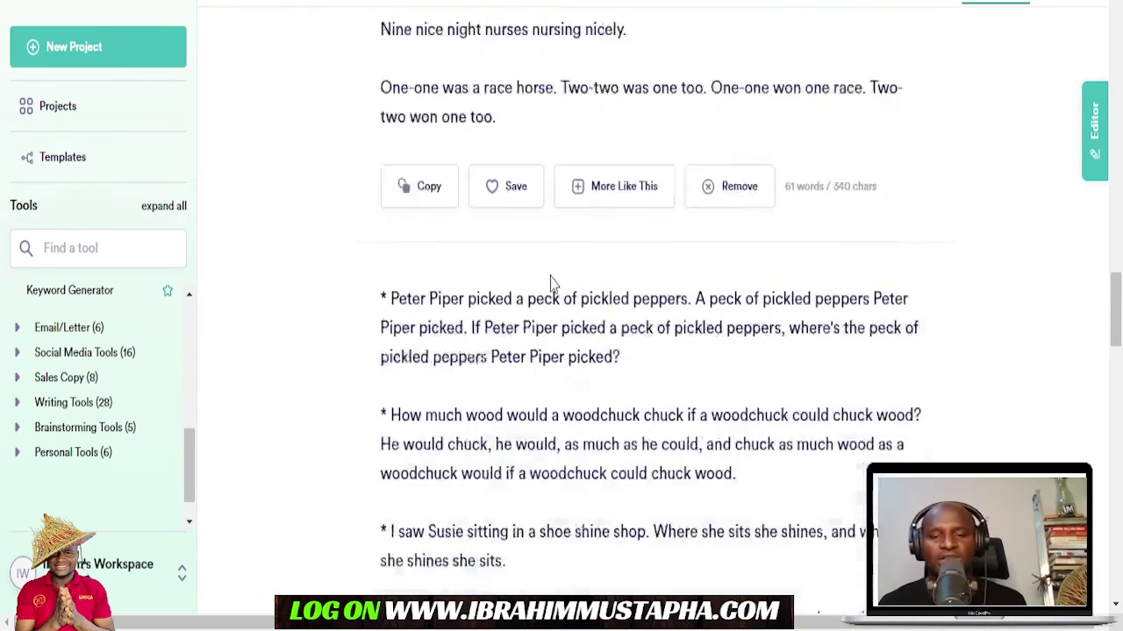